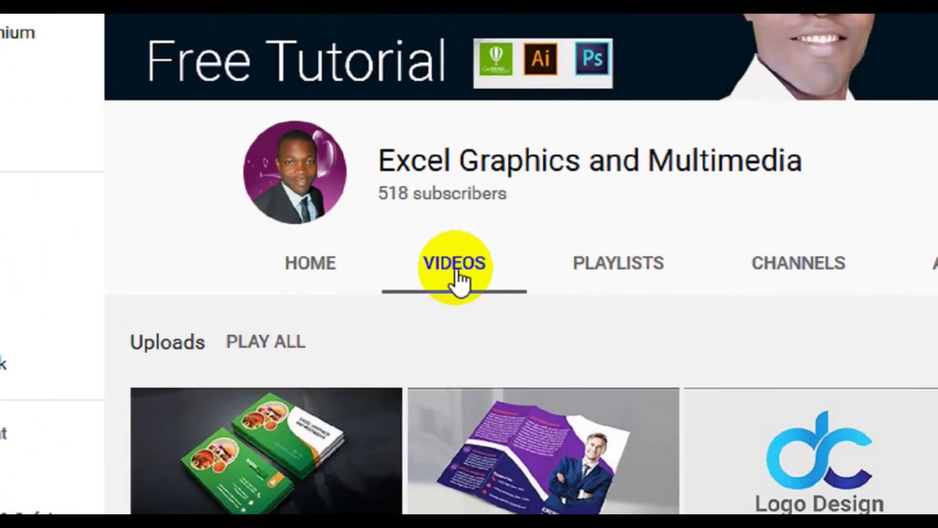
Look through the uploaded videos on the Excel Graphics and Multimedia YouTube channel.
left_click(350, 320)
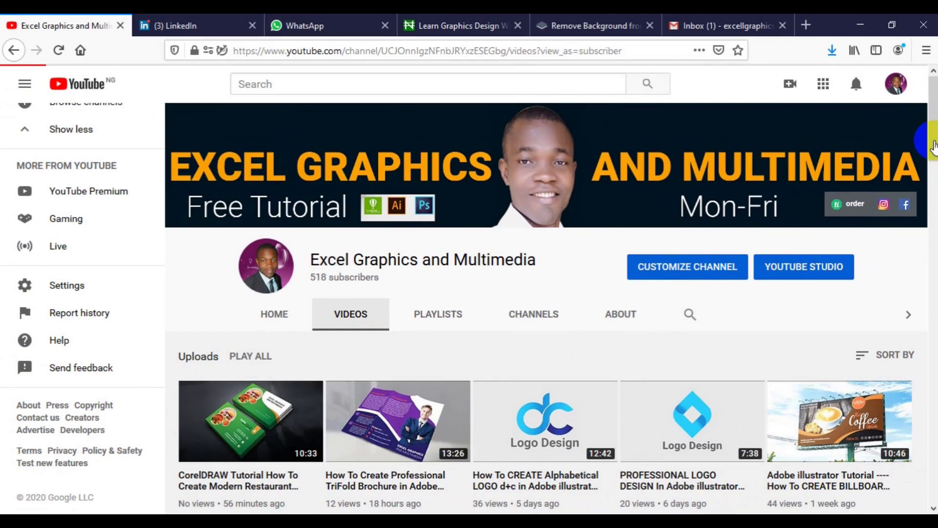
left_click_drag(933, 142, 907, 455)
scroll(918, 245, "up", 5)
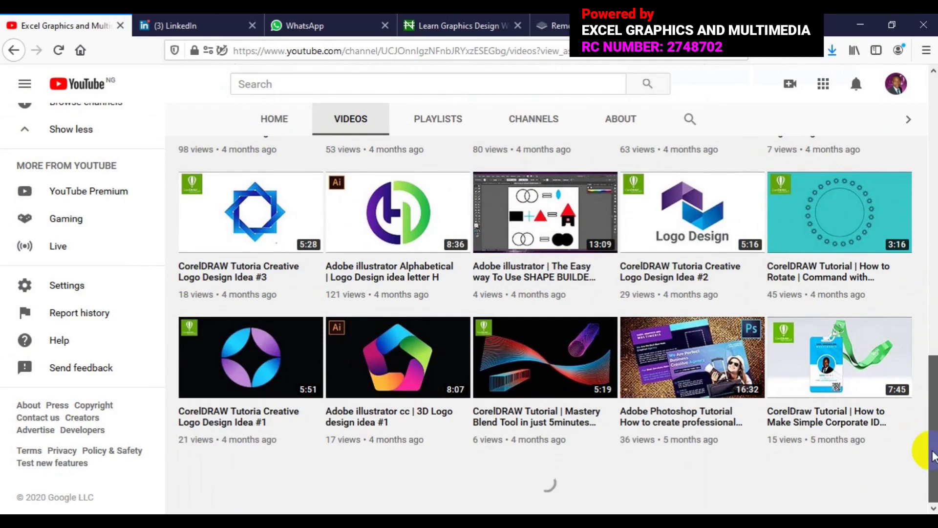
left_click_drag(930, 449, 931, 406)
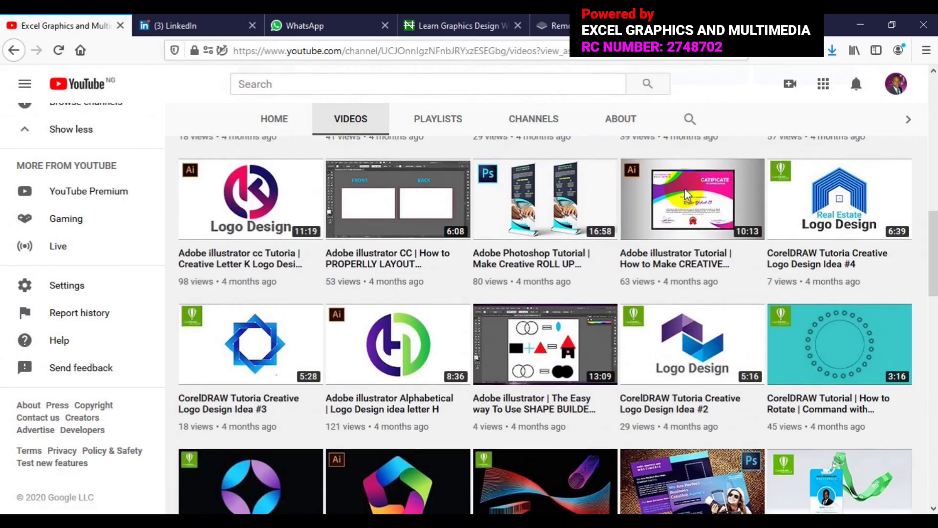
scroll(687, 194, "down", 10)
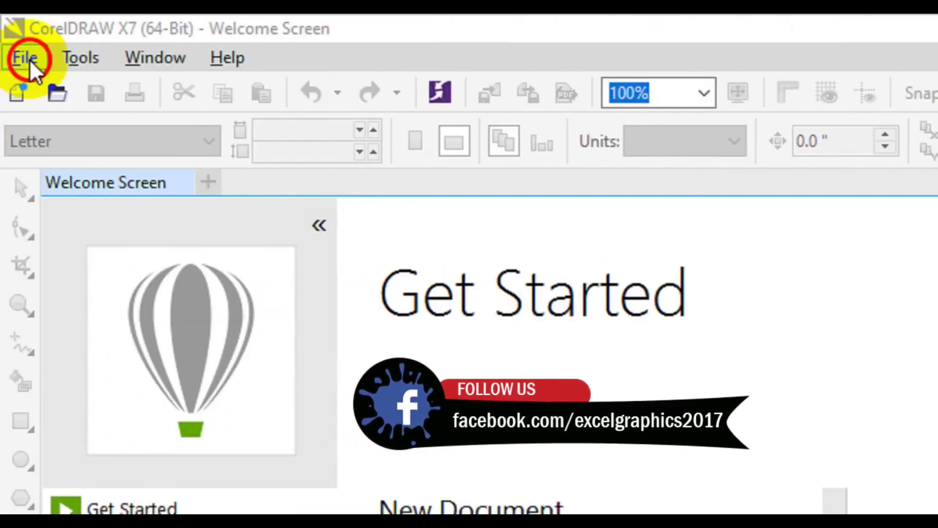
In CorelDRAW X7, start a new document and name it "example 1".
left_click(29, 60)
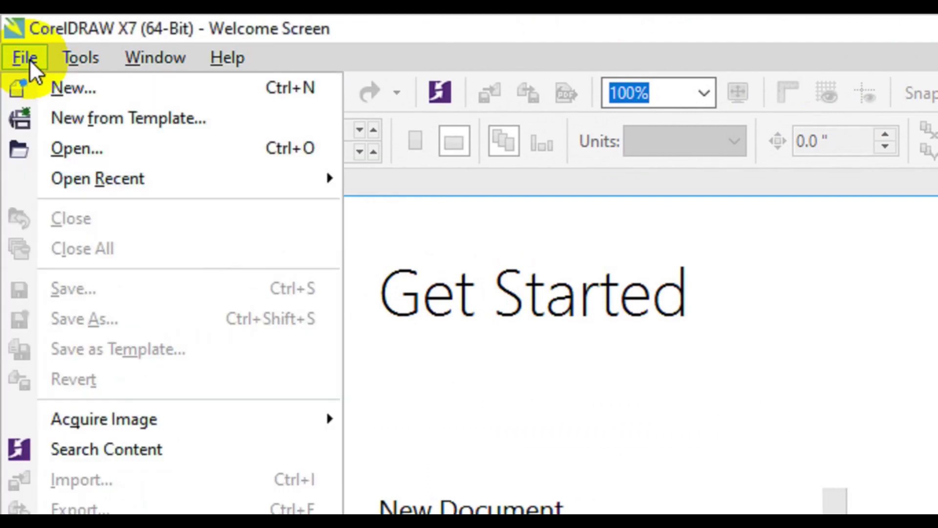
left_click(73, 88)
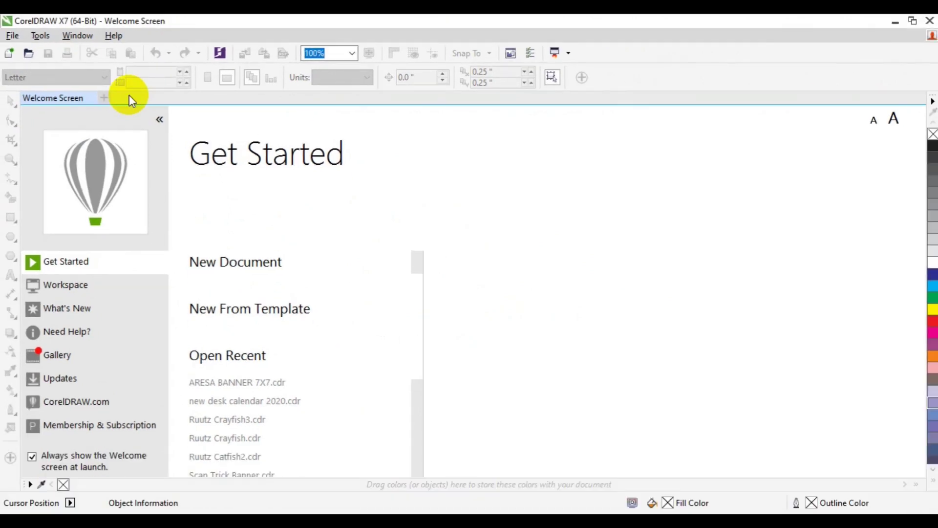
key("ctrl+n")
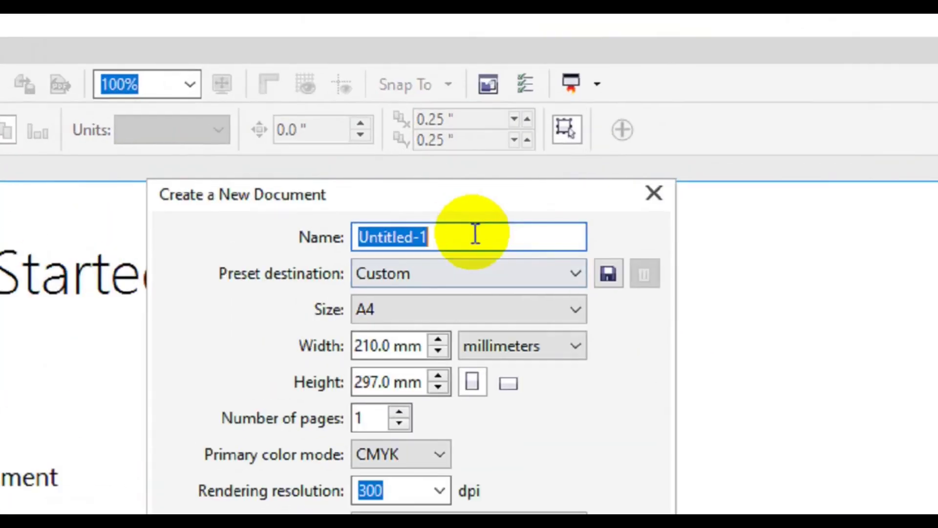
left_click(475, 235)
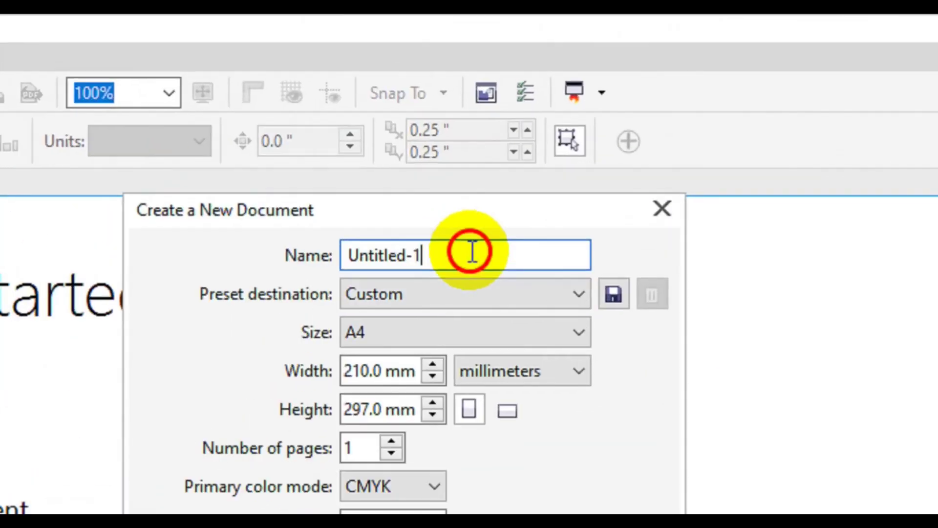
left_click_drag(473, 251, 337, 276)
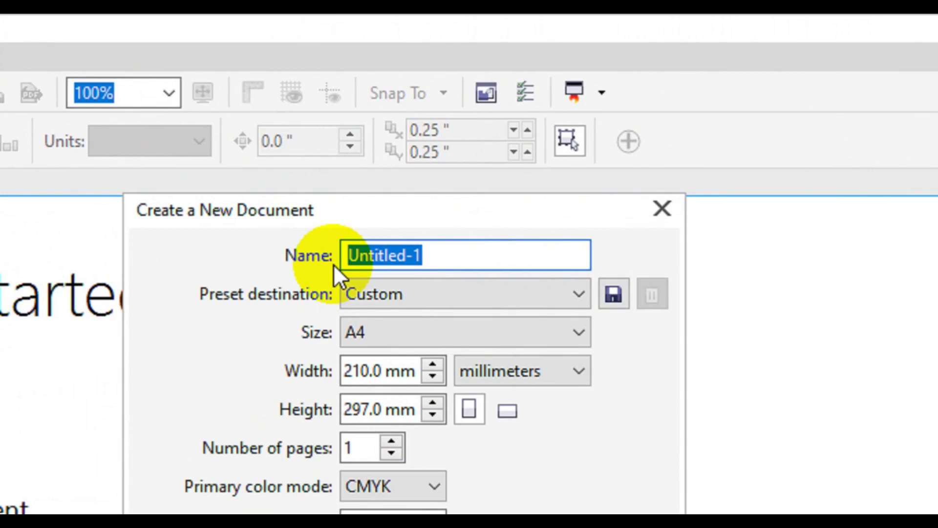
type("r4")
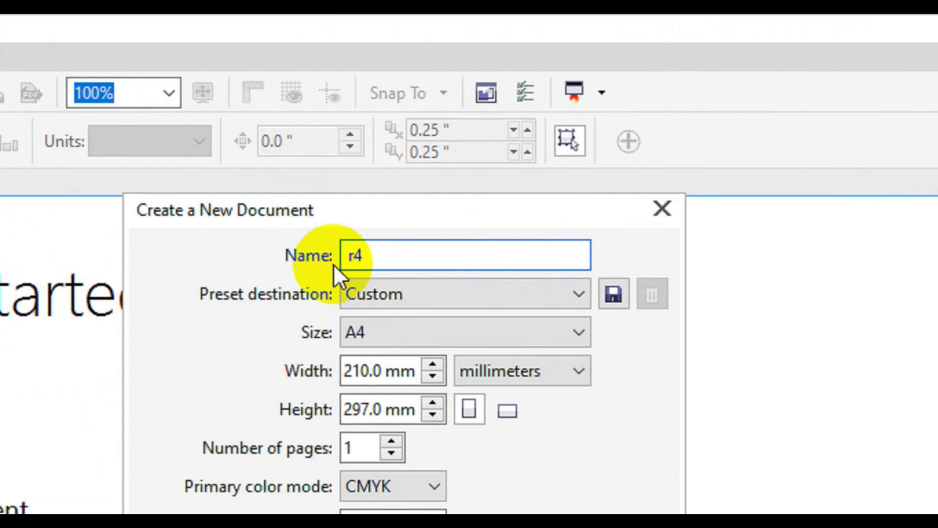
key("BackSpace")
key("BackSpace")
type("example ")
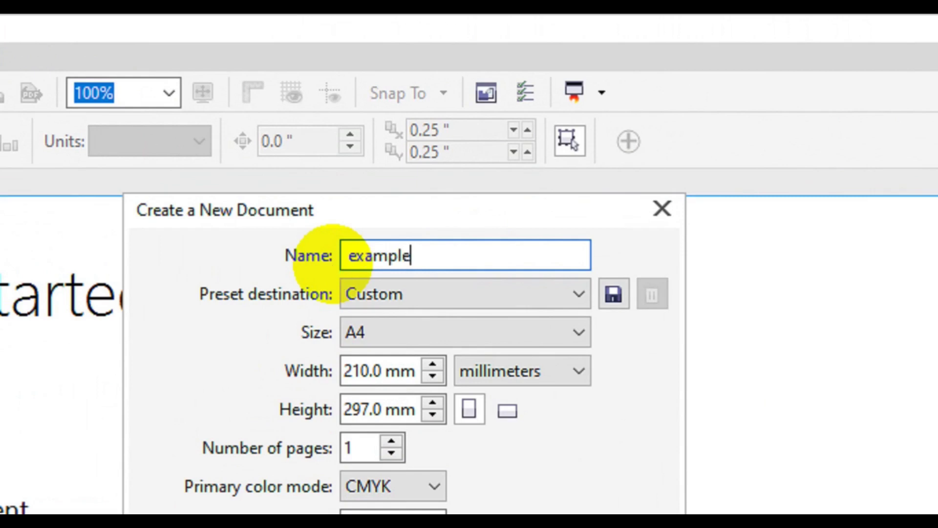
type("1")
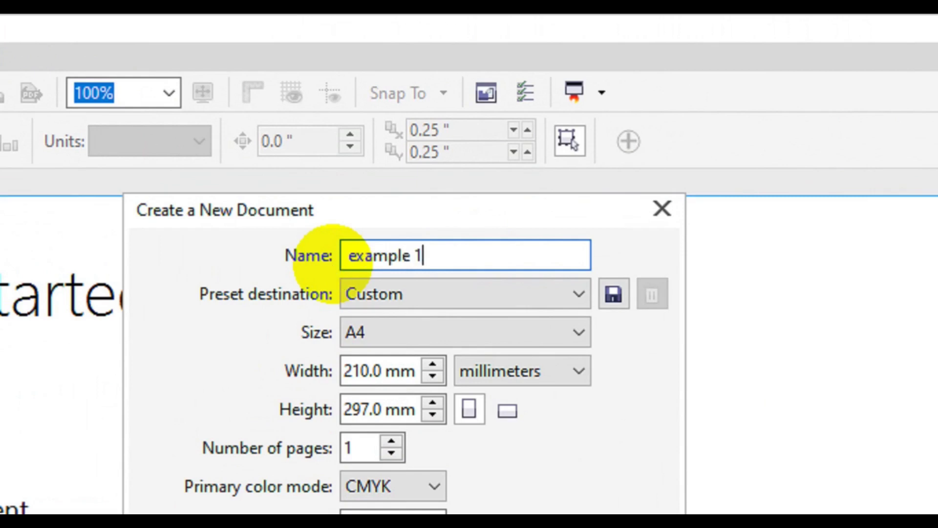
Look through the page size presets for the new document and choose A4.
left_click(412, 336)
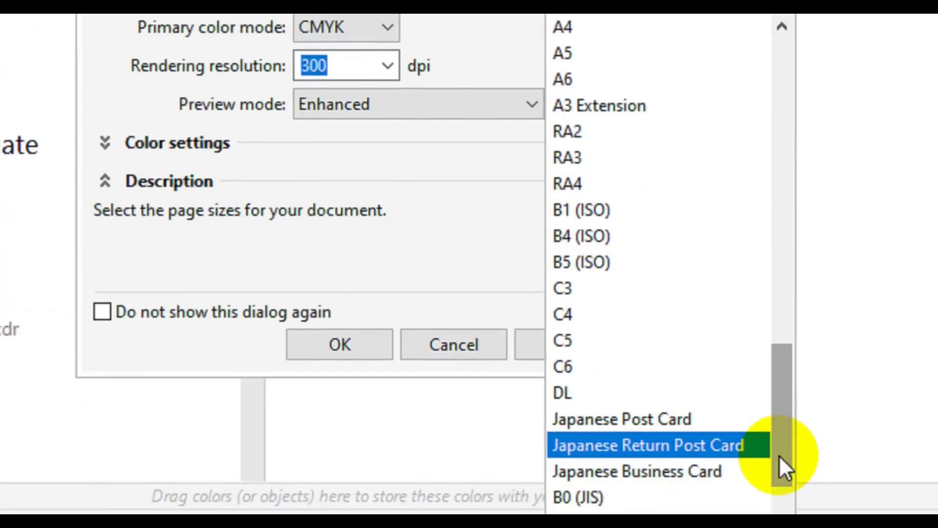
left_click_drag(779, 455, 722, 121)
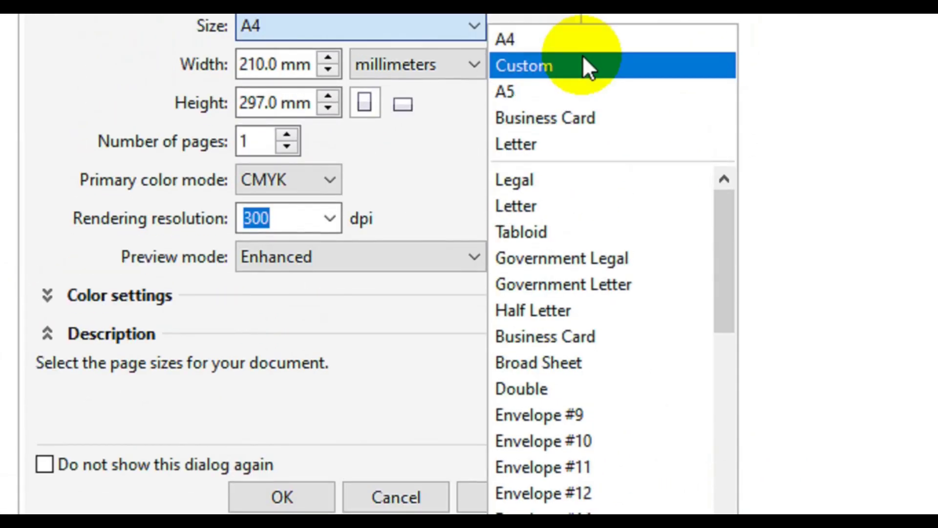
left_click(560, 42)
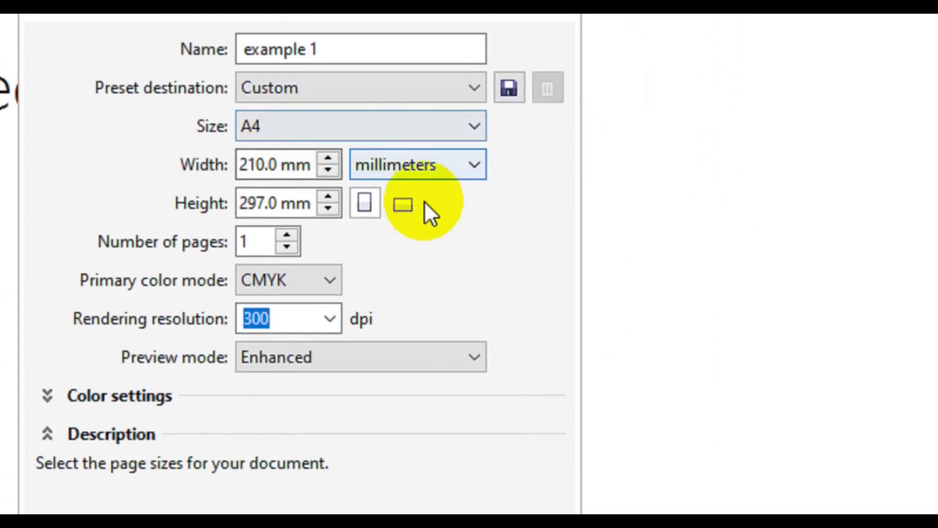
Review the primary color mode and rendering resolution choices, and close the new document setup without creating the document.
left_click(323, 281)
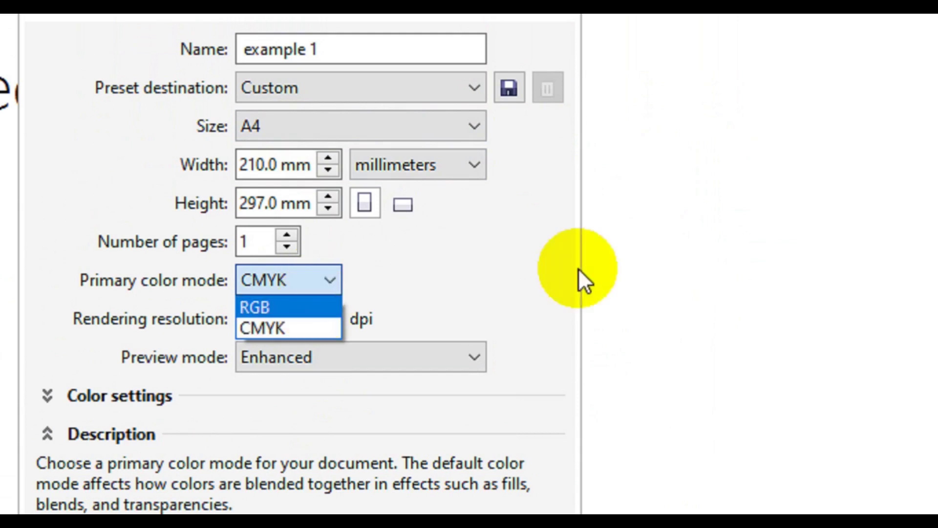
left_click(302, 215)
left_click(329, 322)
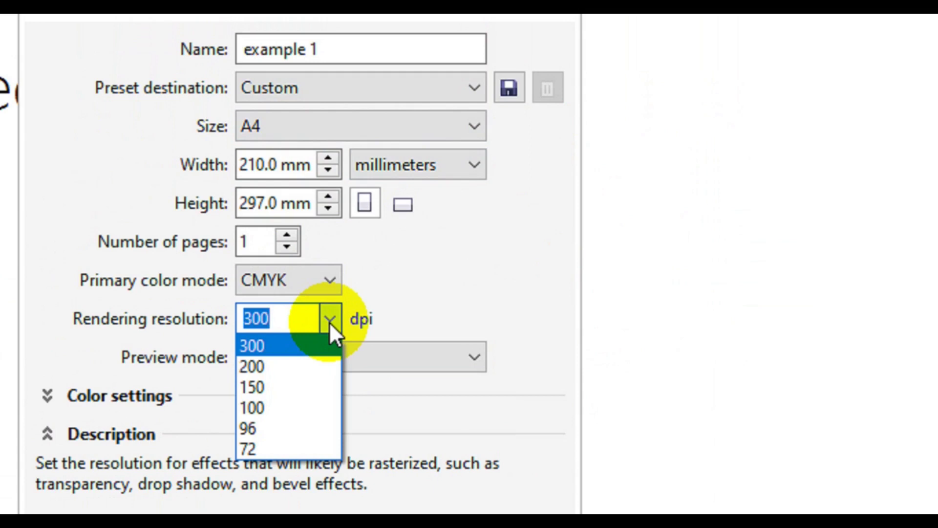
left_click(329, 321)
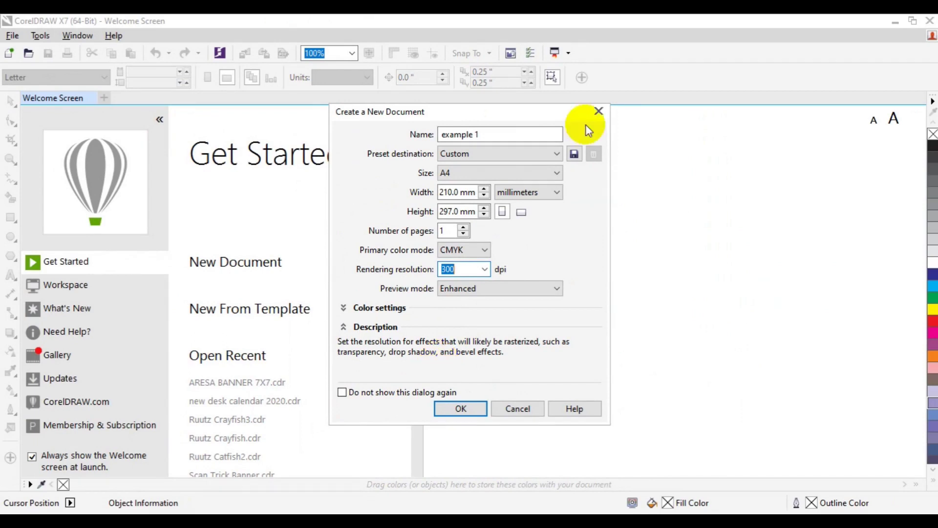
left_click(596, 112)
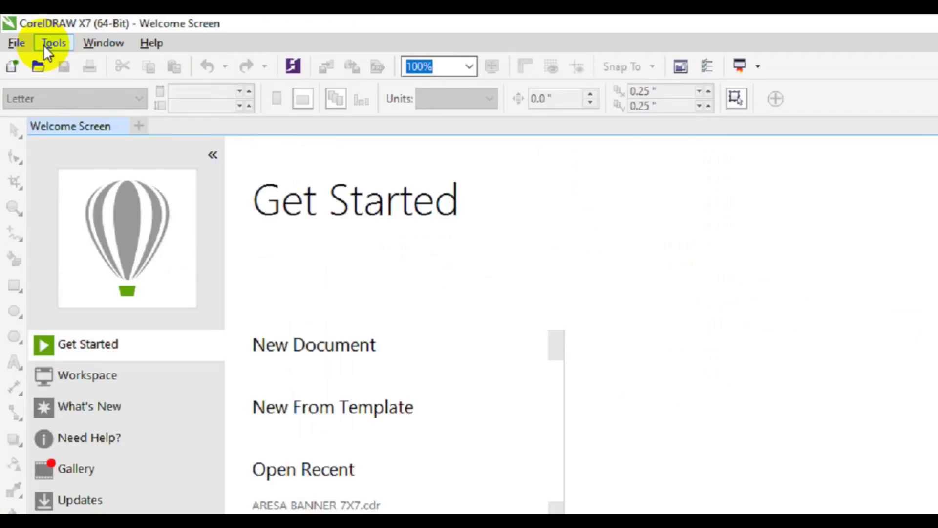
Open the program options and view the General settings of the workspace.
left_click(39, 37)
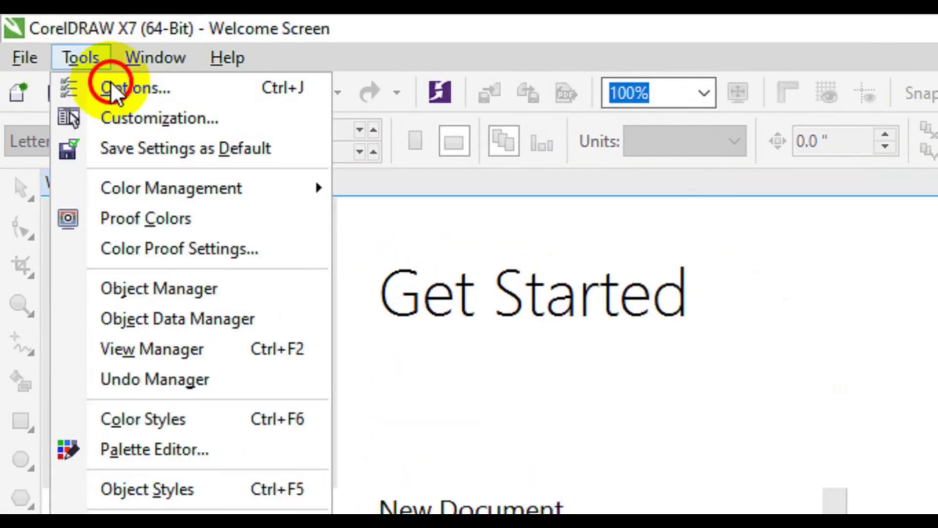
left_click(110, 81)
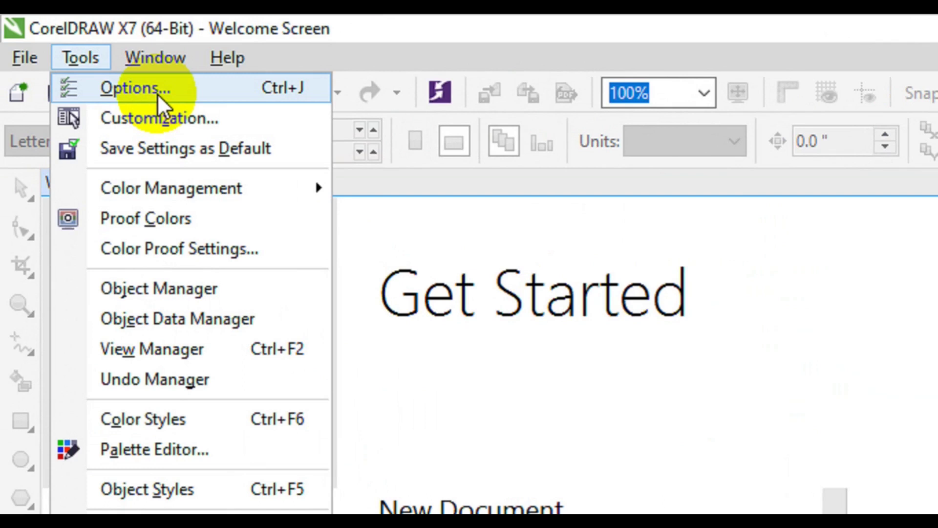
left_click(157, 93)
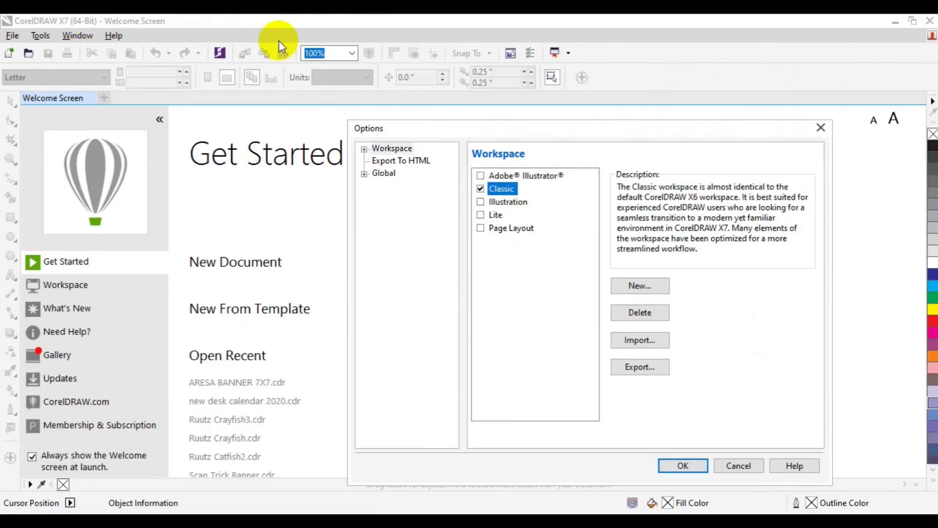
left_click_drag(432, 131, 289, 86)
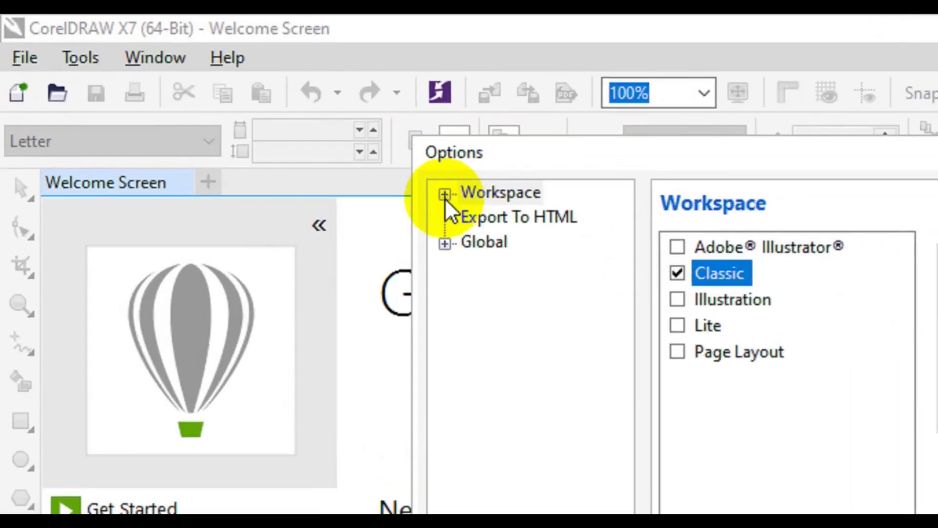
left_click(445, 195)
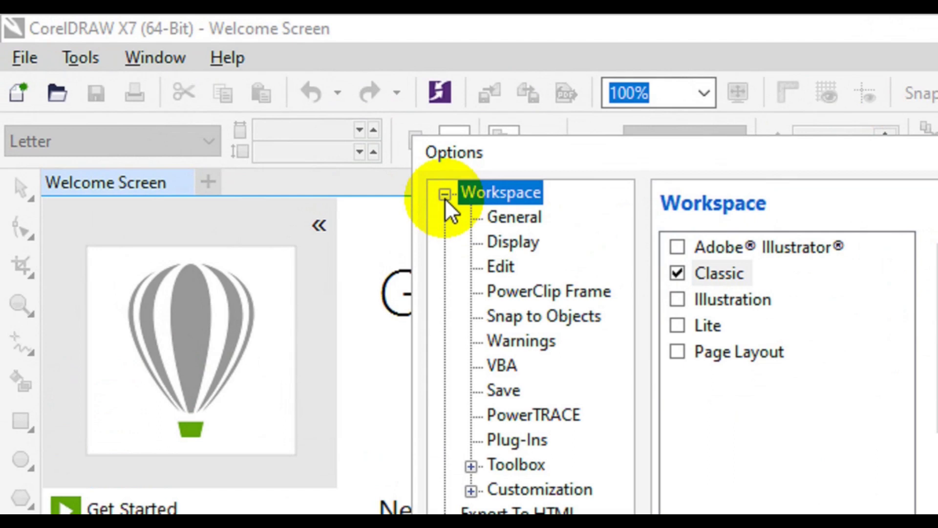
left_click(521, 219)
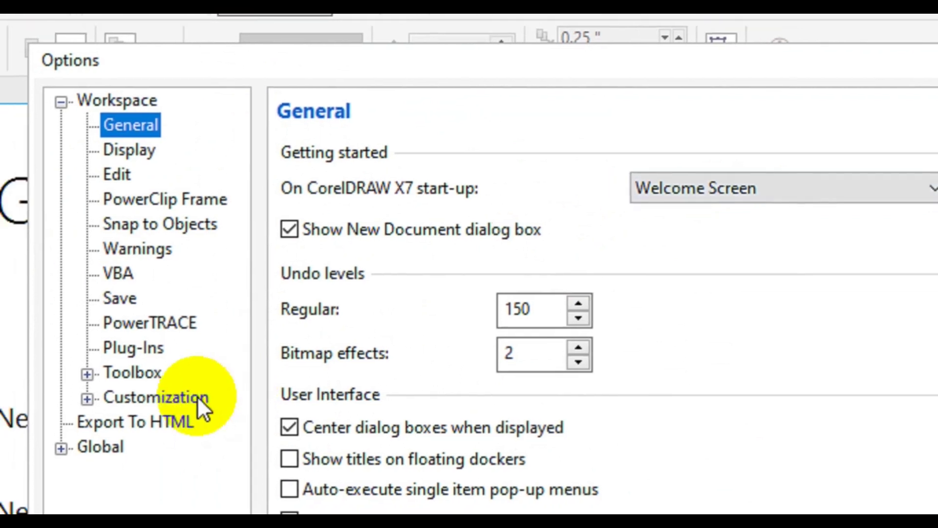
Examine the Command Bars and Commands settings in the workspace's Customization options.
left_click(159, 399)
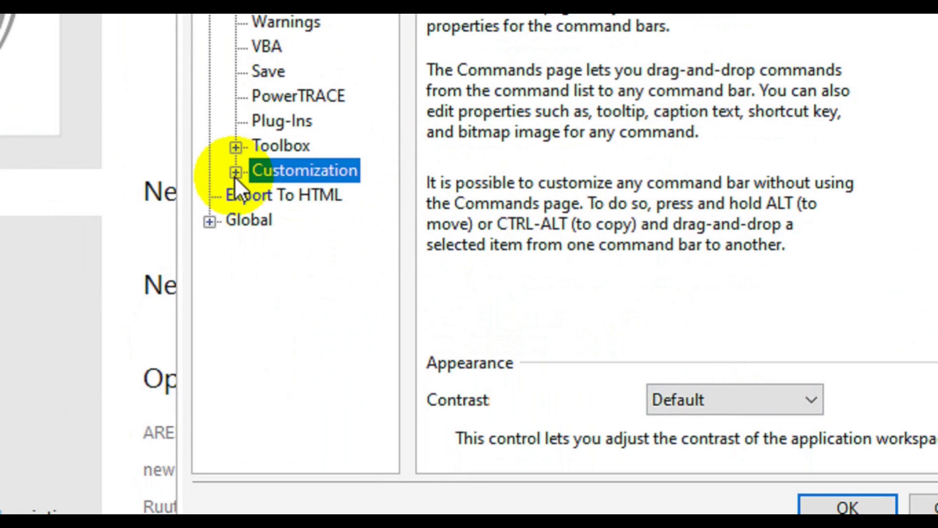
left_click(234, 173)
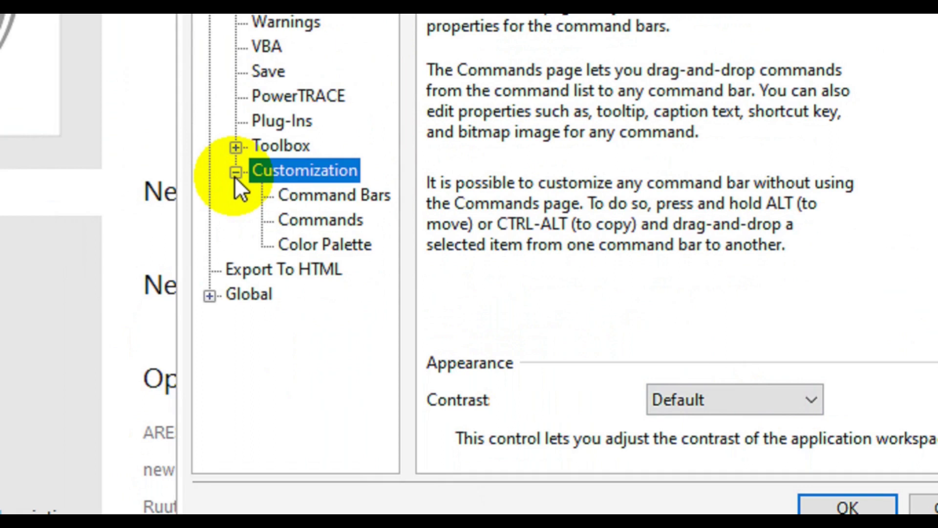
left_click(337, 192)
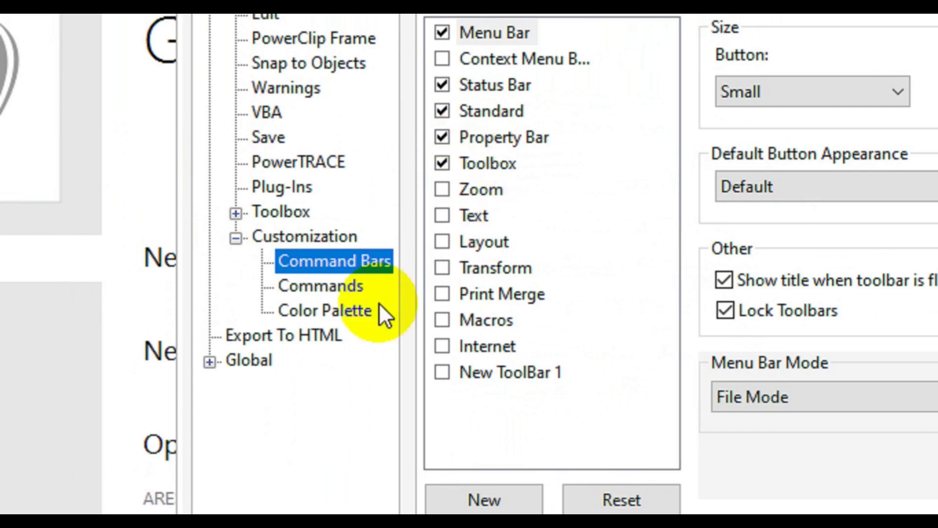
left_click(348, 293)
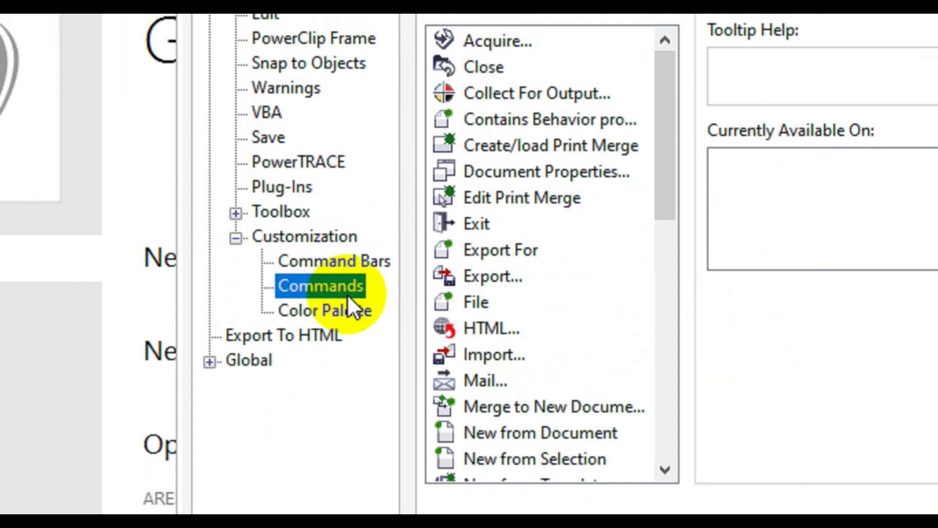
In the Color Palette options, set the maximum docked palette rows to 4, toggle wide borders for color wells, and close the options.
left_click(339, 316)
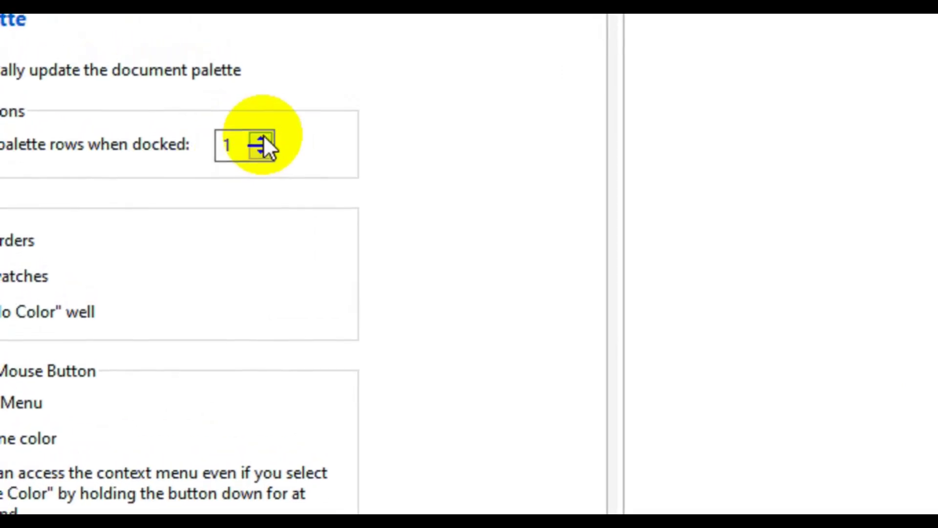
left_click(262, 137)
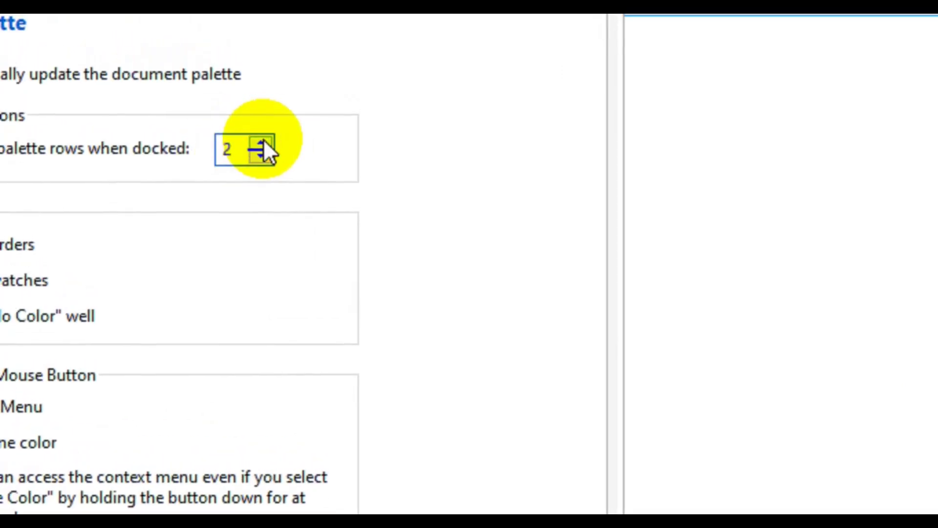
left_click(262, 136)
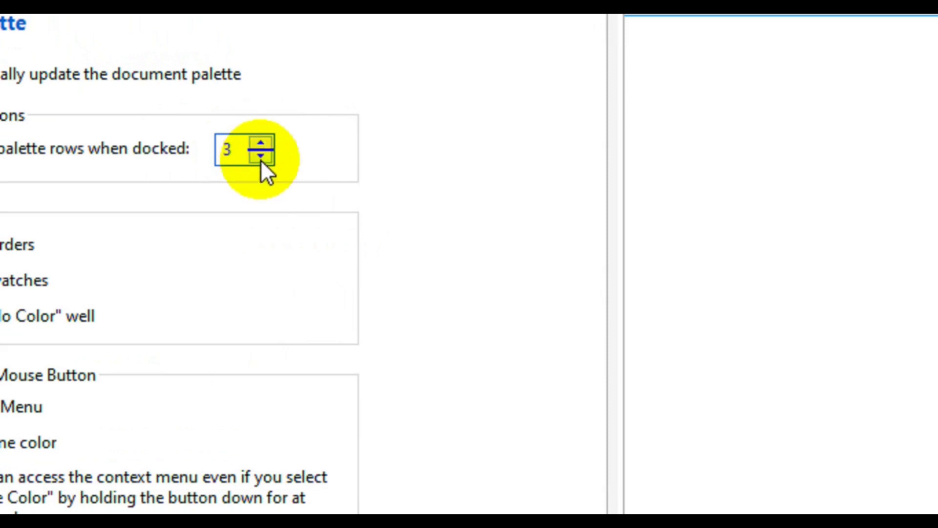
left_click(261, 145)
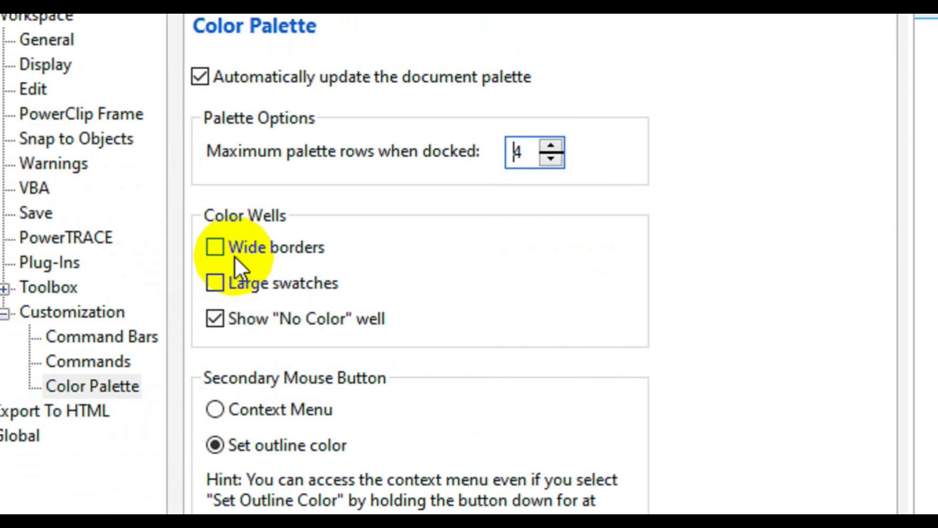
left_click(216, 246)
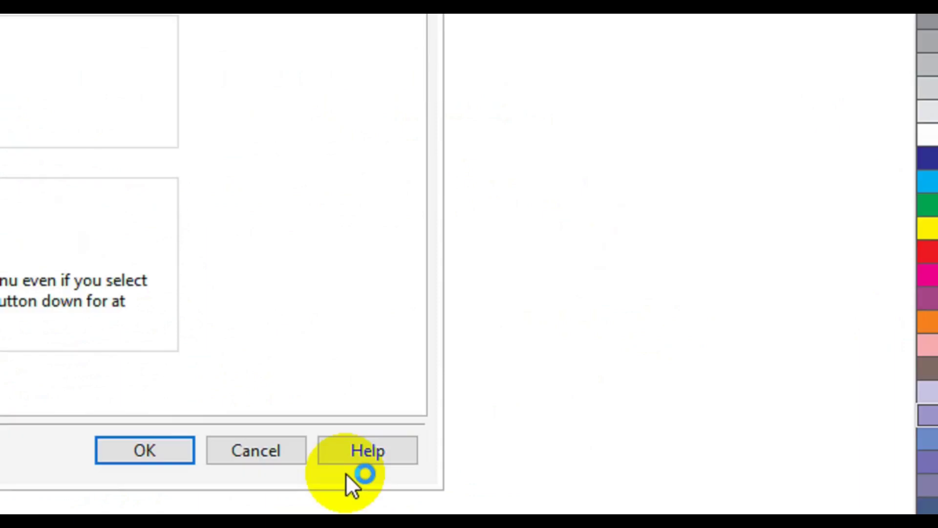
left_click(209, 405)
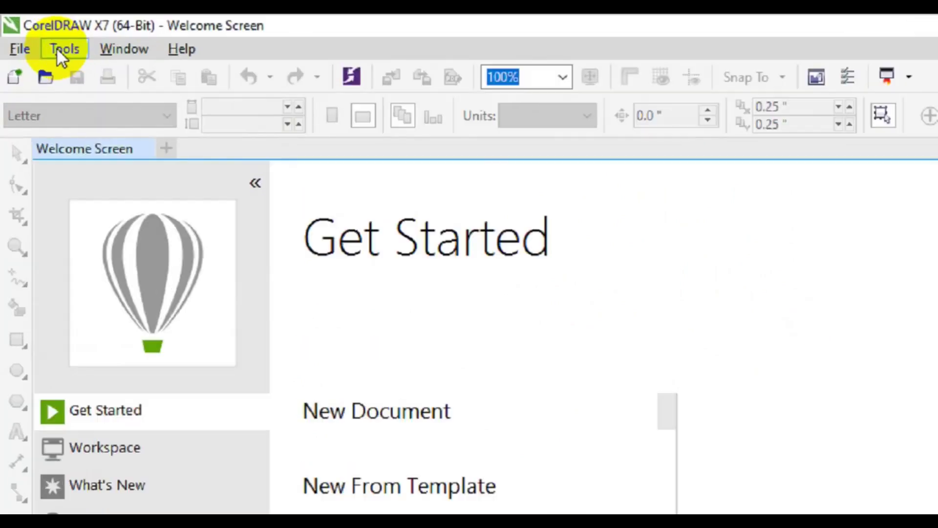
In the Color Palette customization options, turn off wide borders and large swatches for the color wells and apply the settings.
left_click(63, 49)
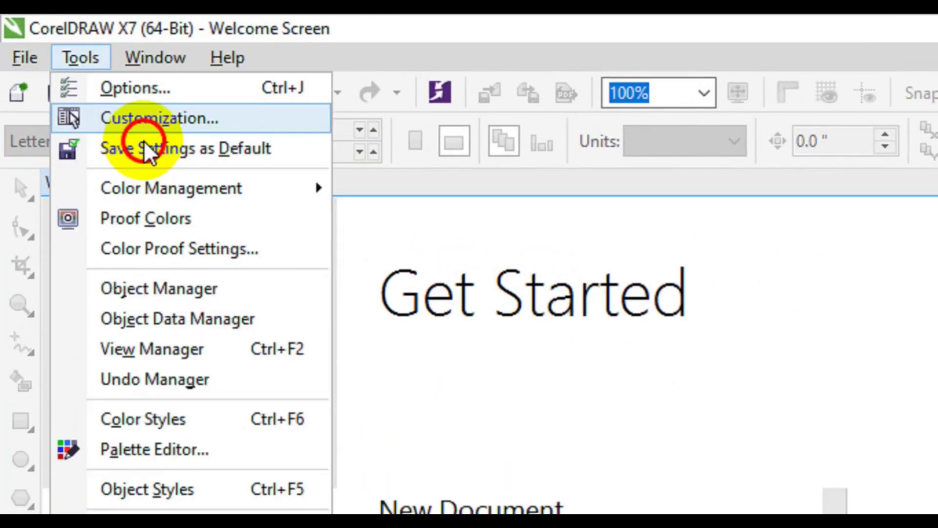
left_click(155, 98)
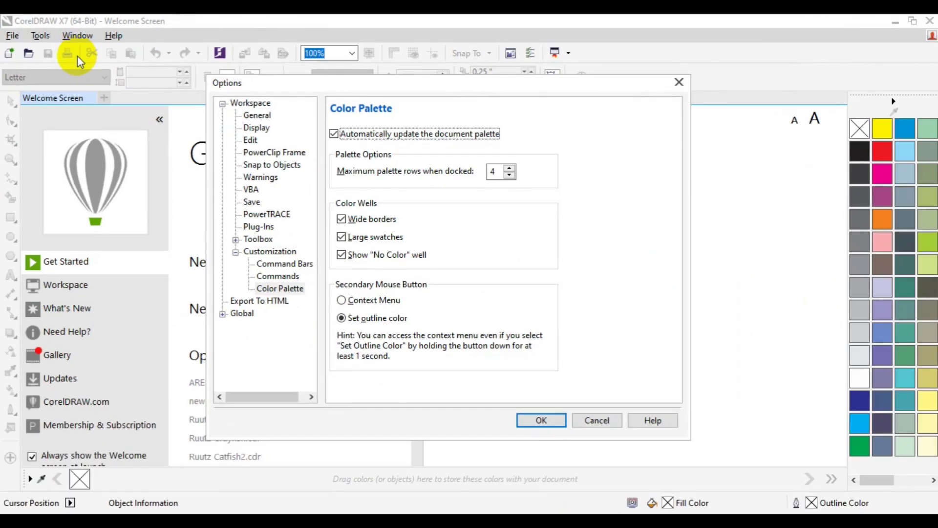
left_click(280, 289)
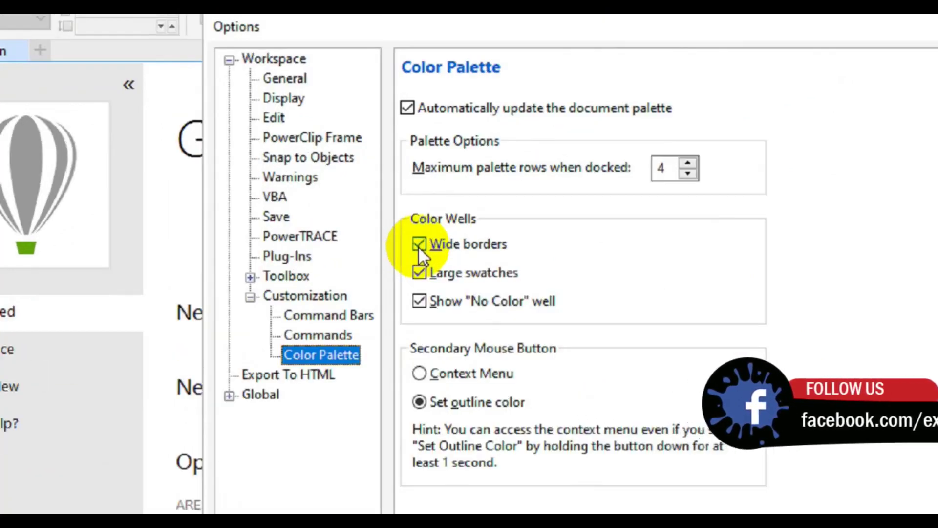
left_click(470, 264)
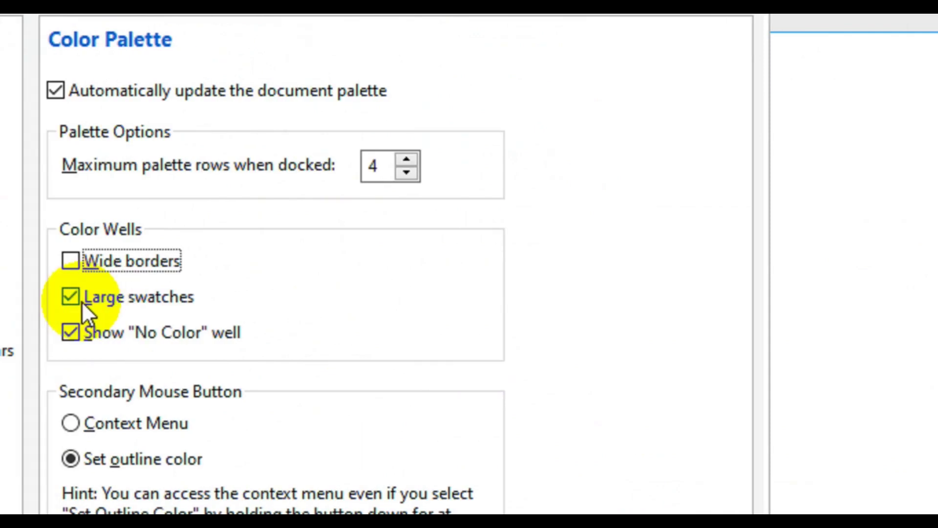
left_click(130, 297)
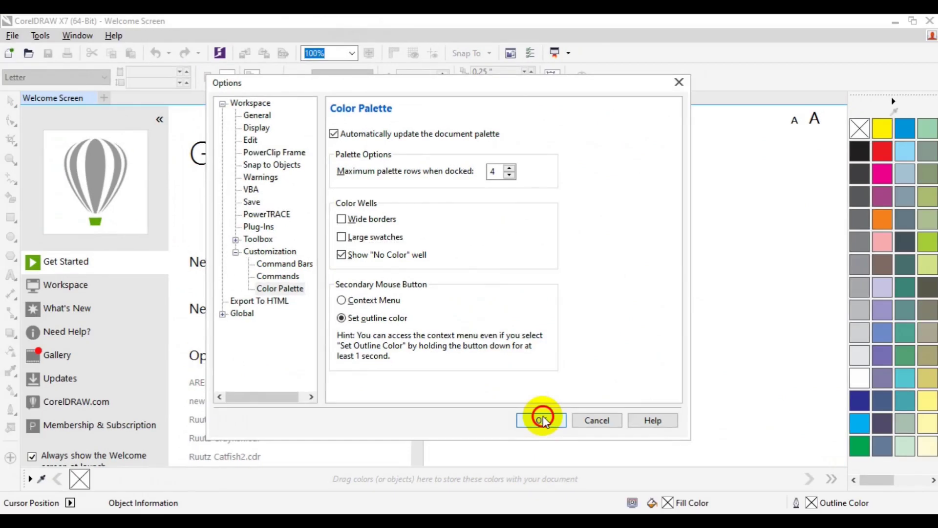
left_click(544, 421)
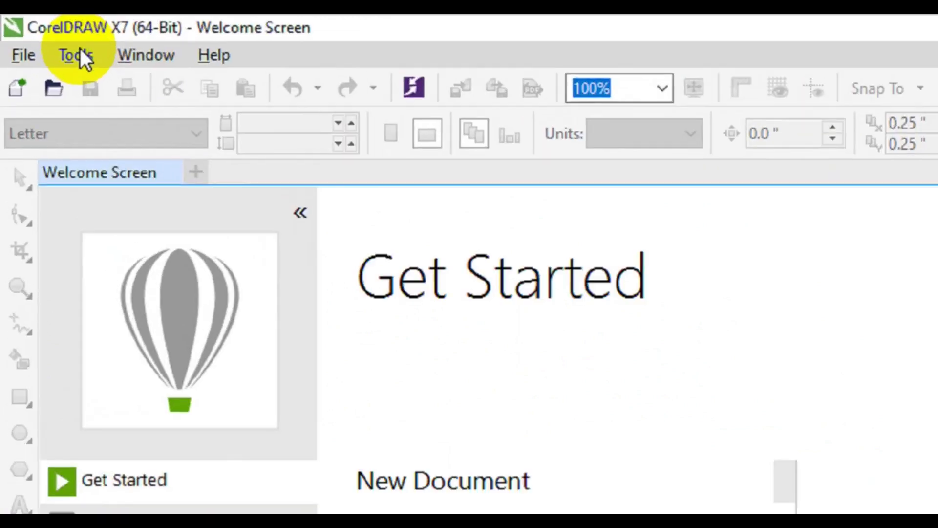
Reopen the Color Palette options and set the maximum palette rows when docked to 1.
left_click(79, 53)
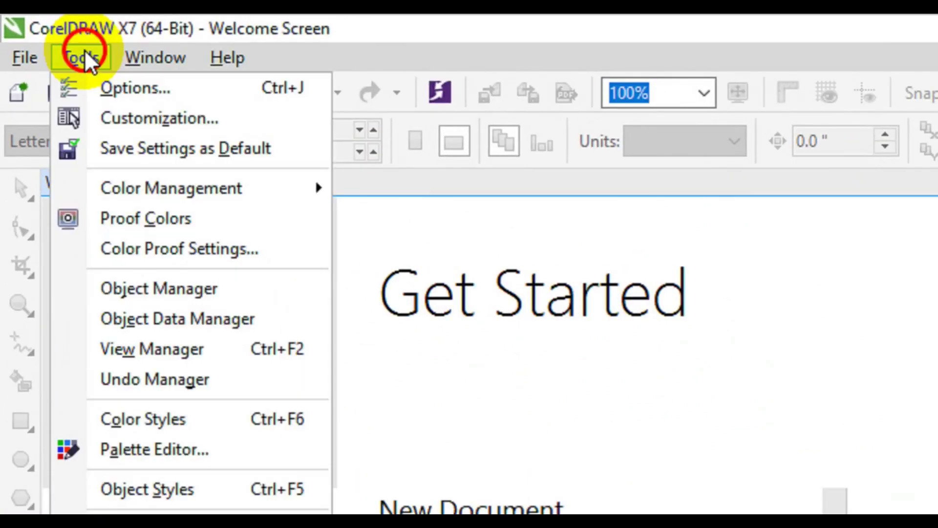
left_click(128, 87)
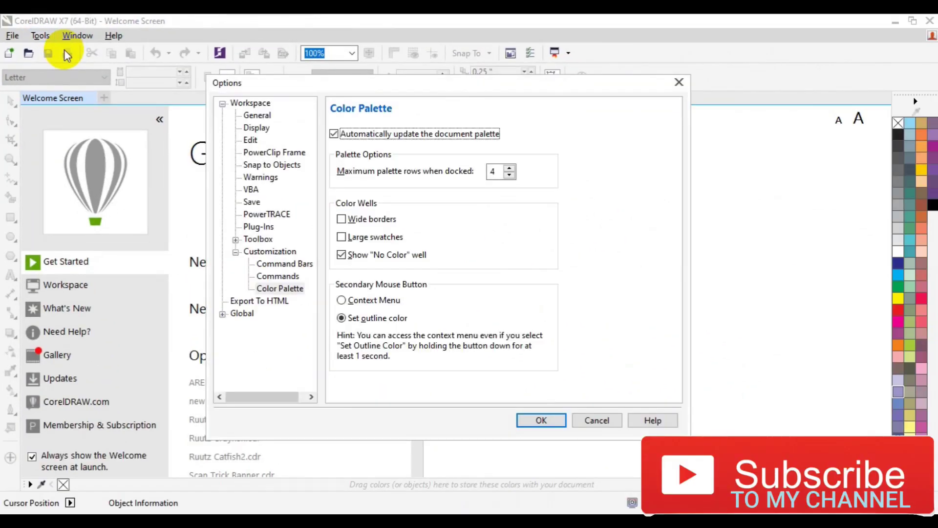
left_click(496, 172)
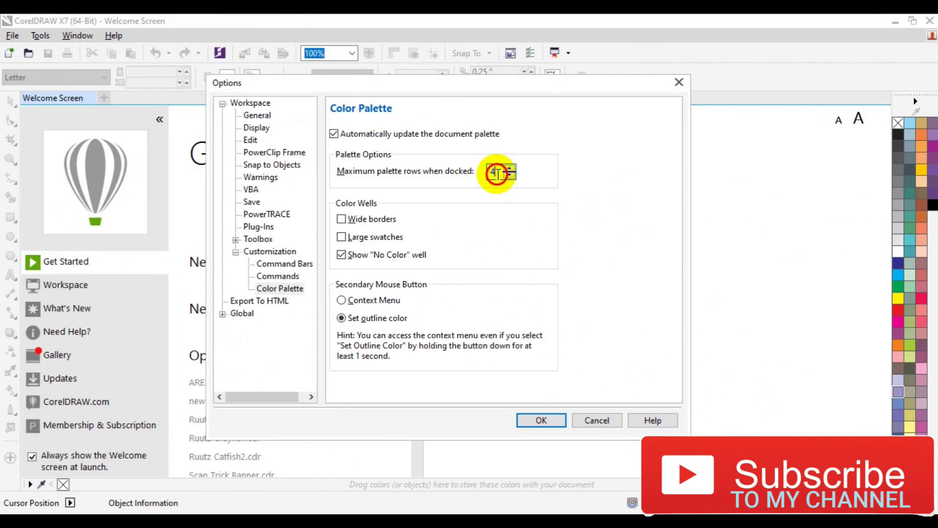
key("BackSpace")
type("1")
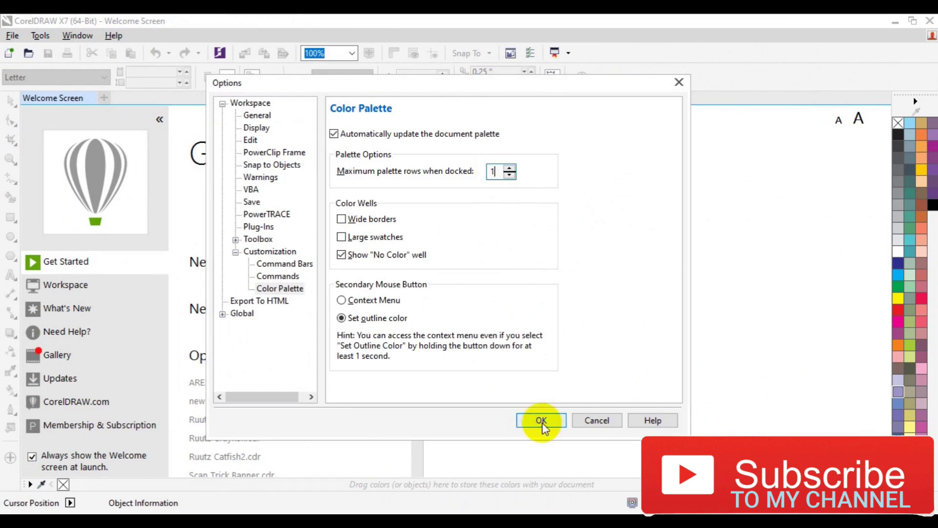
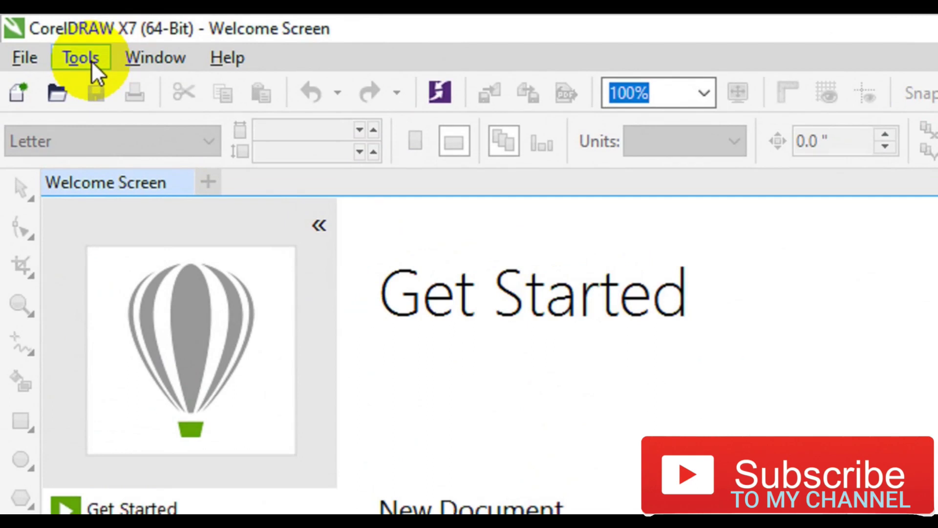
In the Color Palette options, set the maximum palette rows when docked to 4 and apply the change.
left_click(92, 61)
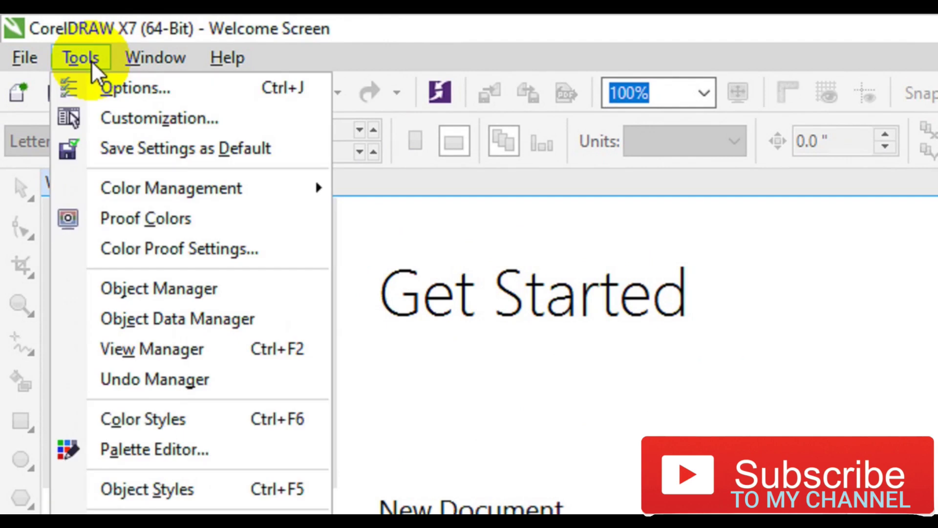
left_click(125, 83)
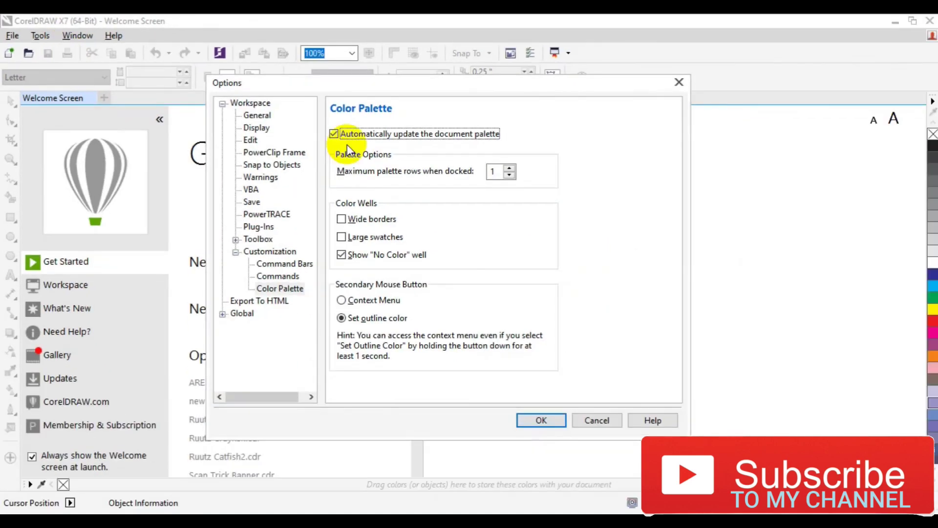
left_click(497, 172)
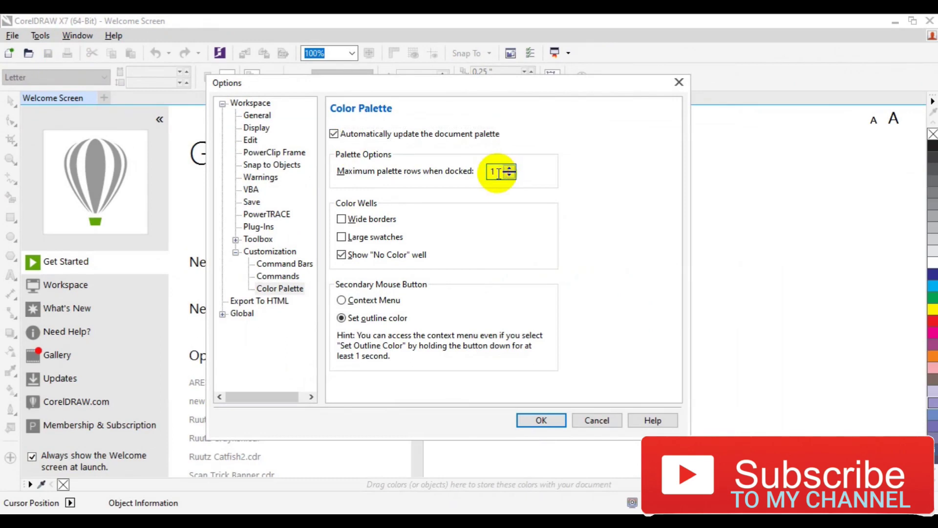
key("BackSpace")
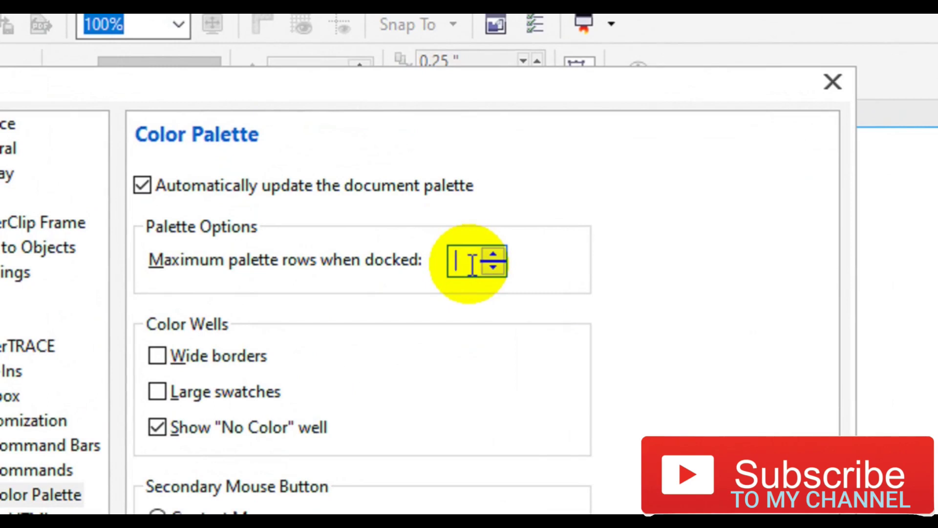
type("4")
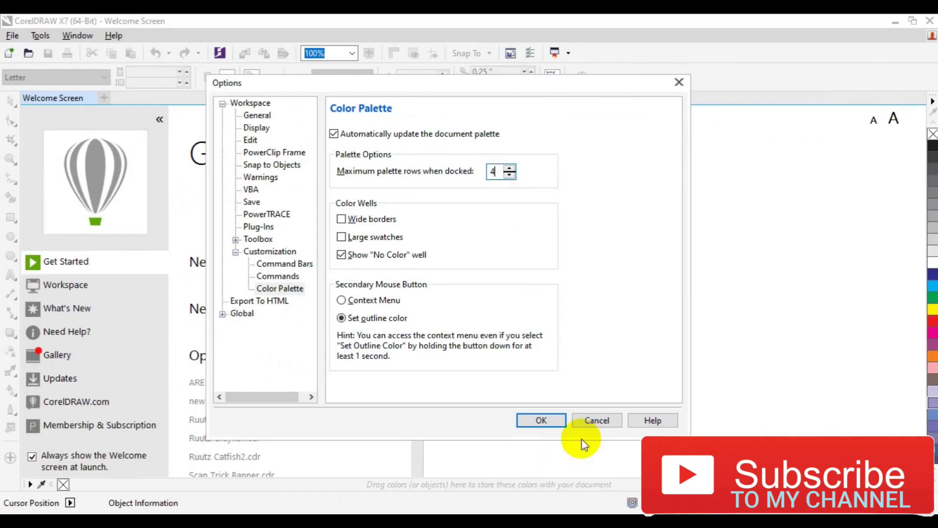
left_click(541, 420)
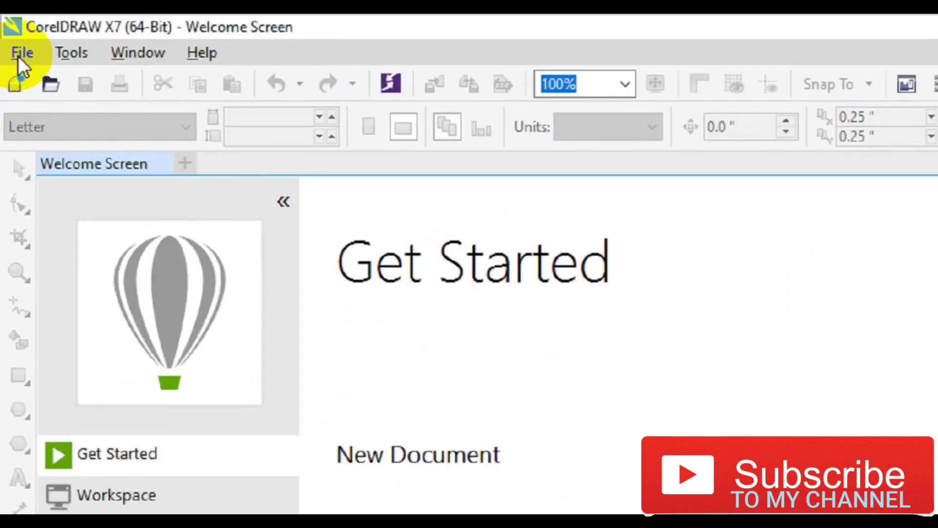
Start opening an existing drawing and browse to the ARESA folder on the Desktop.
left_click(20, 61)
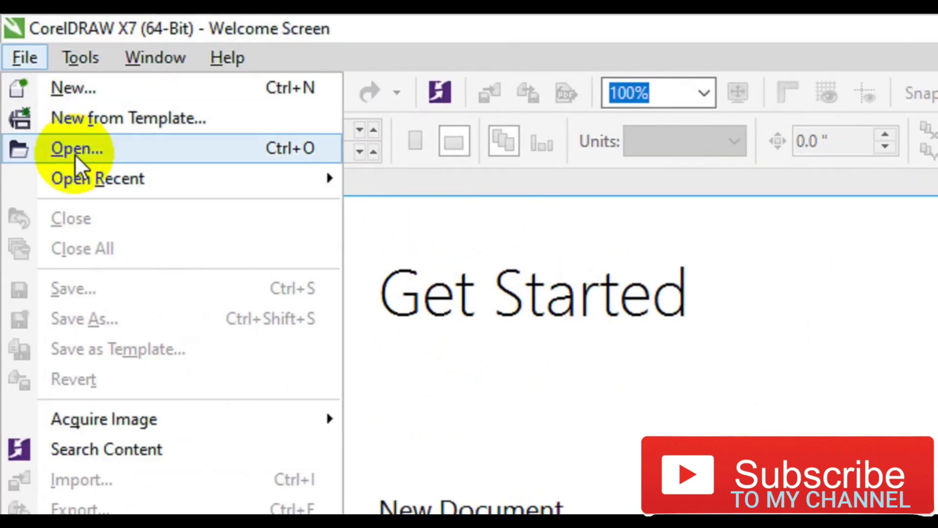
mouse_move(86, 184)
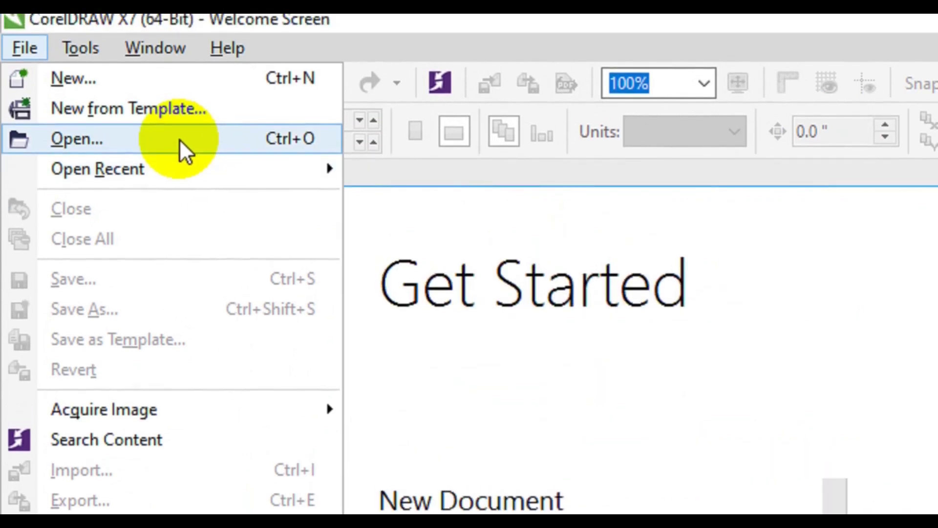
left_click(179, 141)
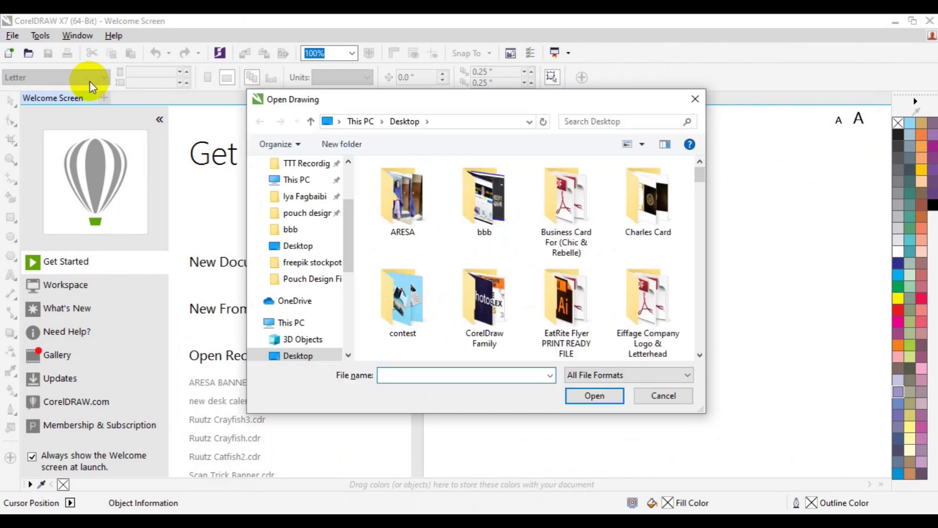
left_click(418, 216)
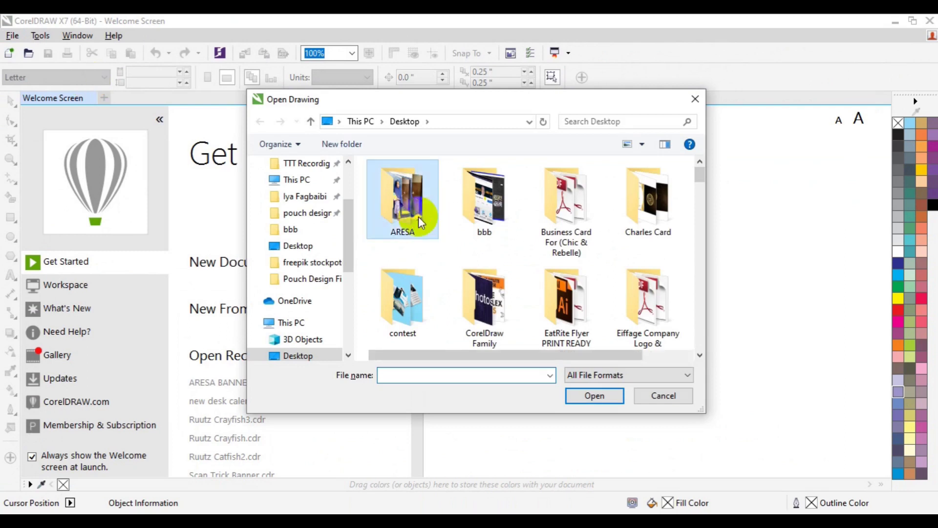
double_click(418, 216)
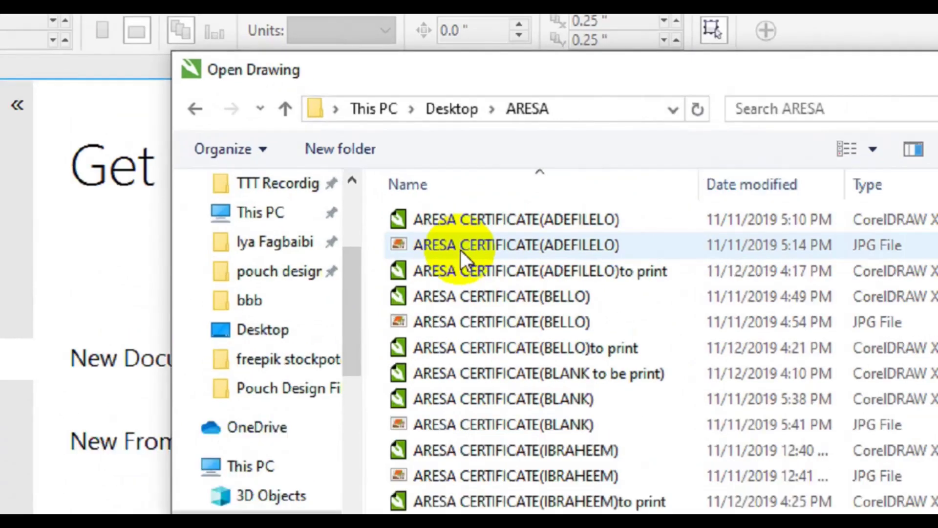
Try to open one of the JPG certificate images from the ARESA folder as a drawing.
left_click(460, 250)
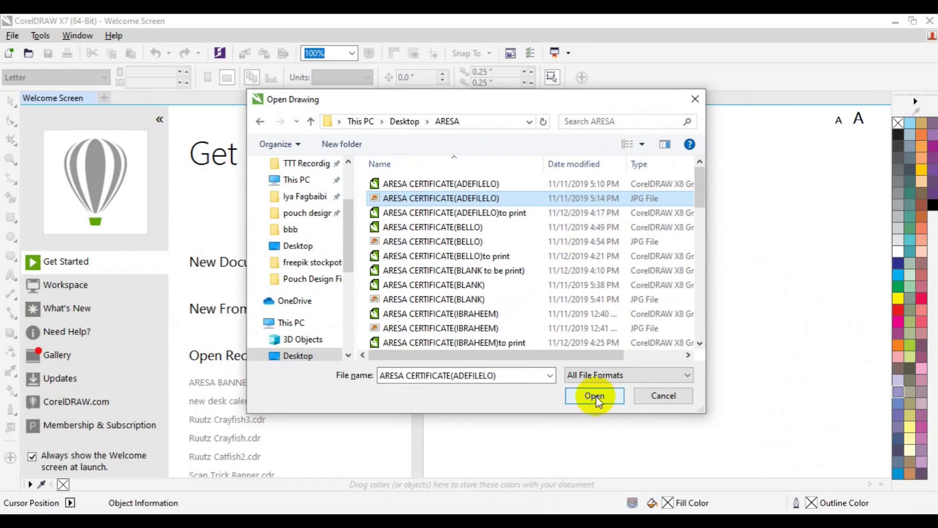
left_click(613, 415)
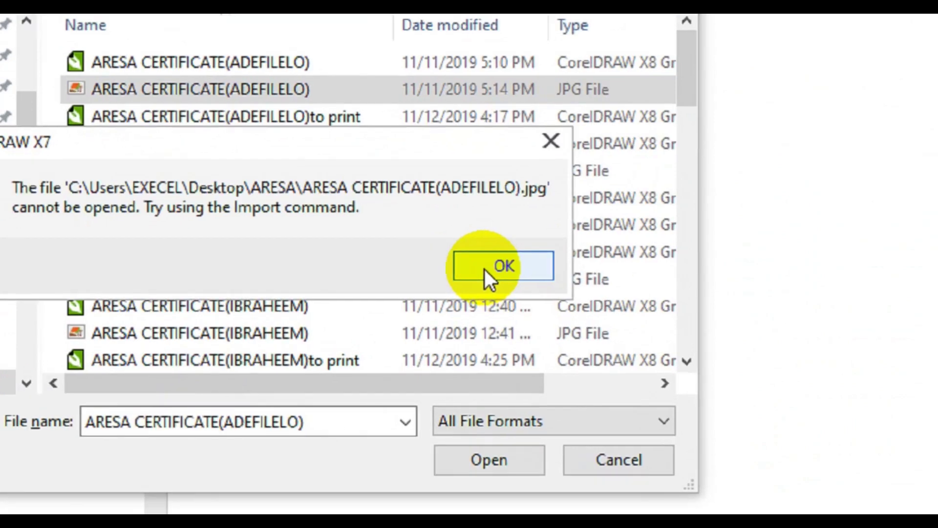
left_click(485, 269)
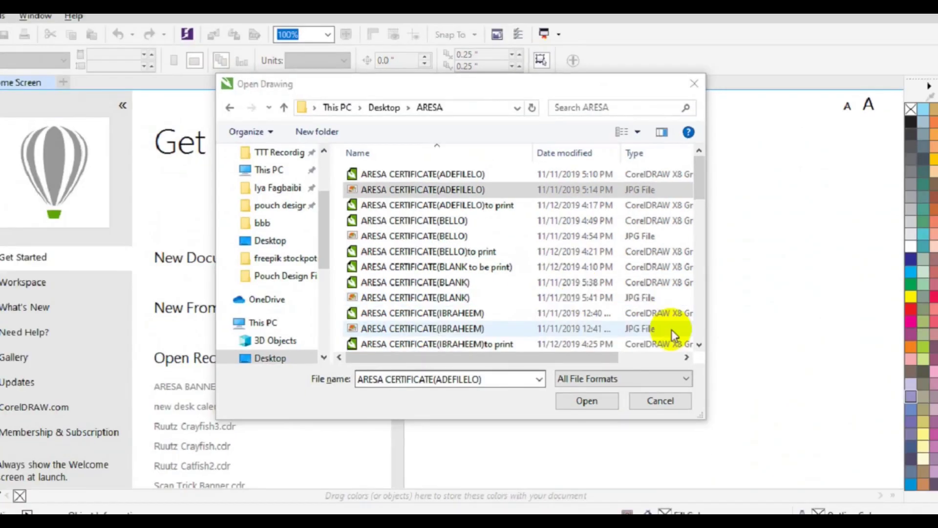
Open one of the candidates' certificate files in CorelDRAW format from the ARESA folder.
left_click(700, 344)
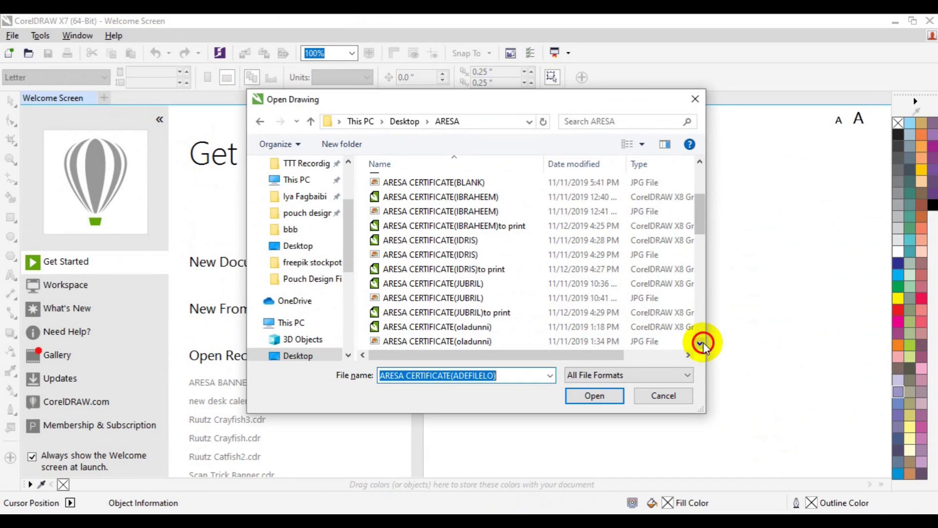
left_click(482, 290)
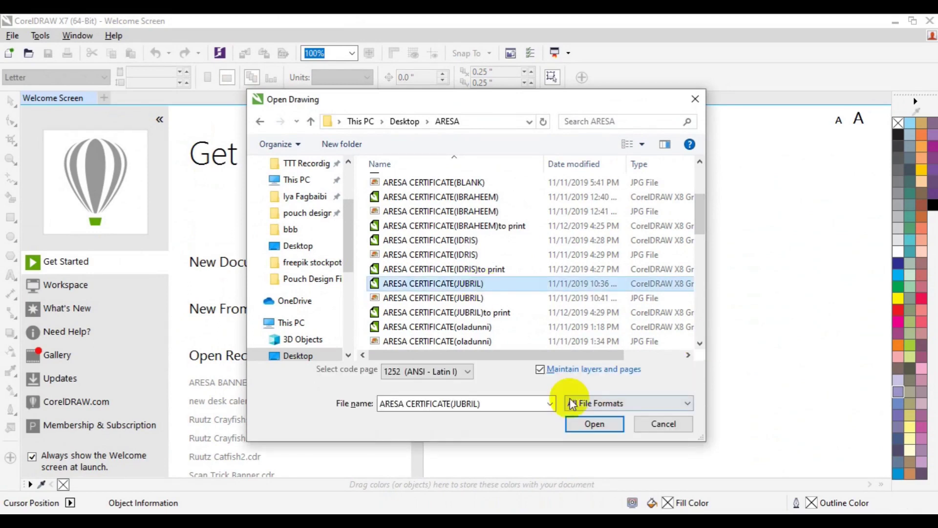
left_click(582, 424)
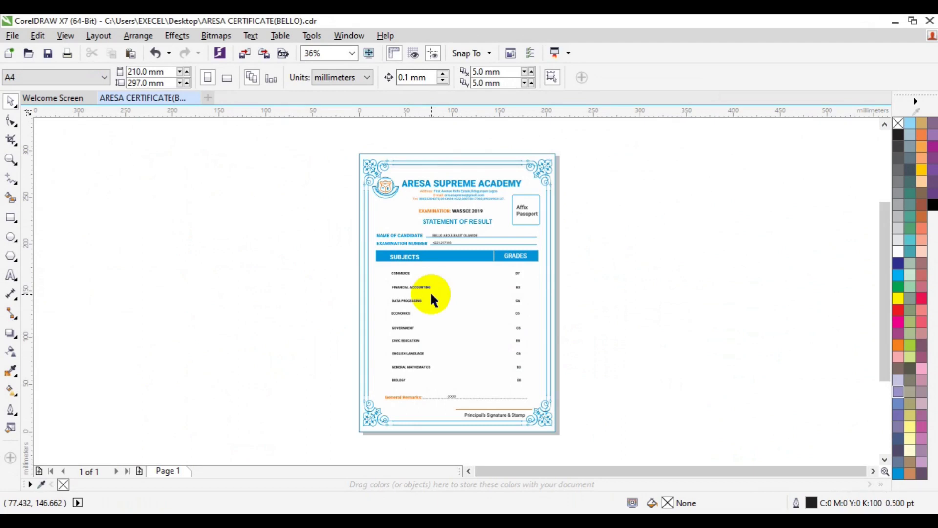
Inspect the certificate's header by selecting the school logo and the ARESA SUPREME ACADEMY title in turn, and clear the selection.
left_click(10, 161)
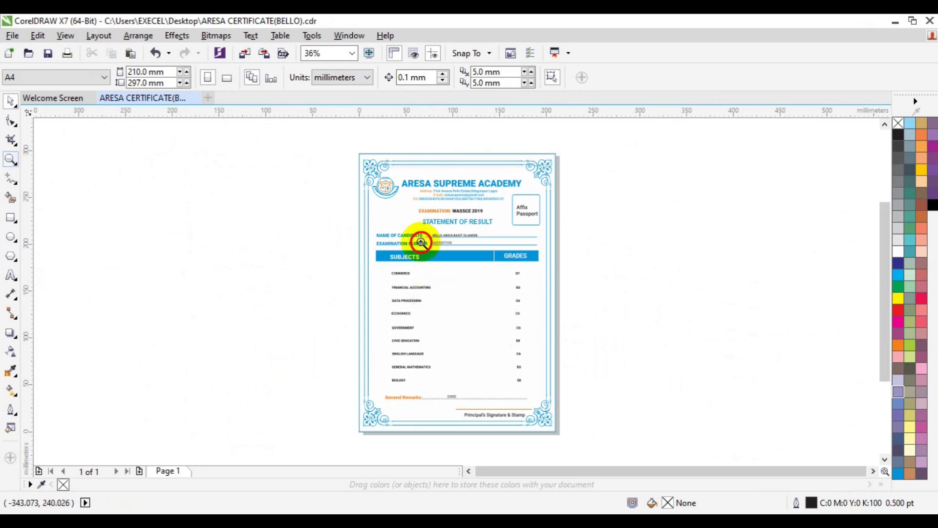
key("space")
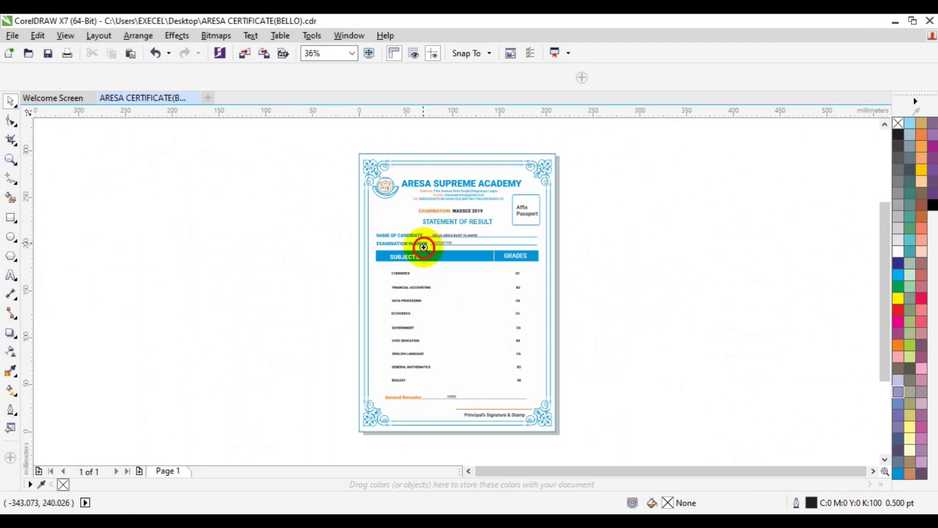
key("z")
left_click(423, 247)
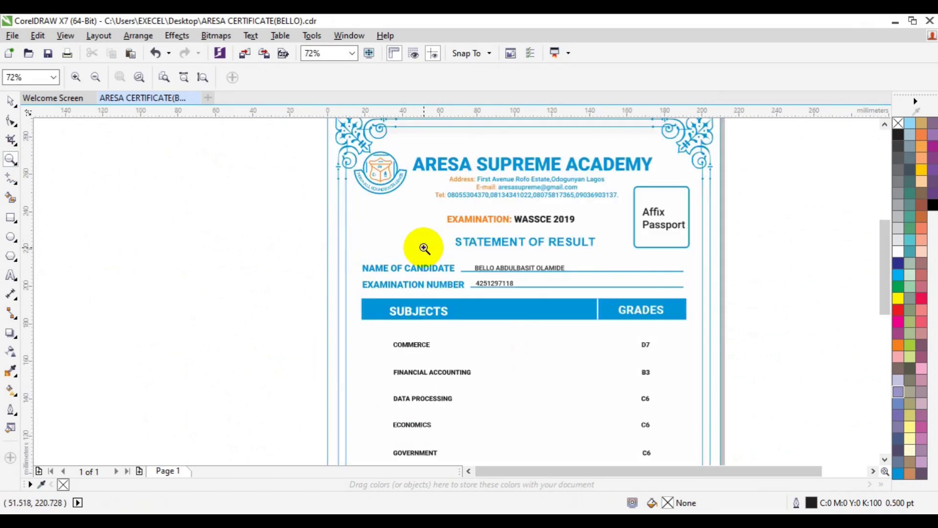
key("space")
left_click(209, 217)
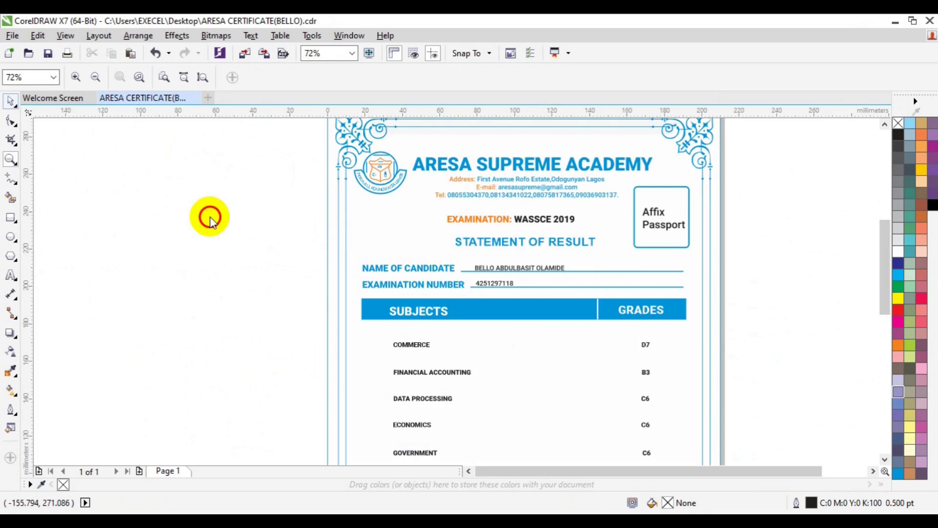
left_click(384, 178)
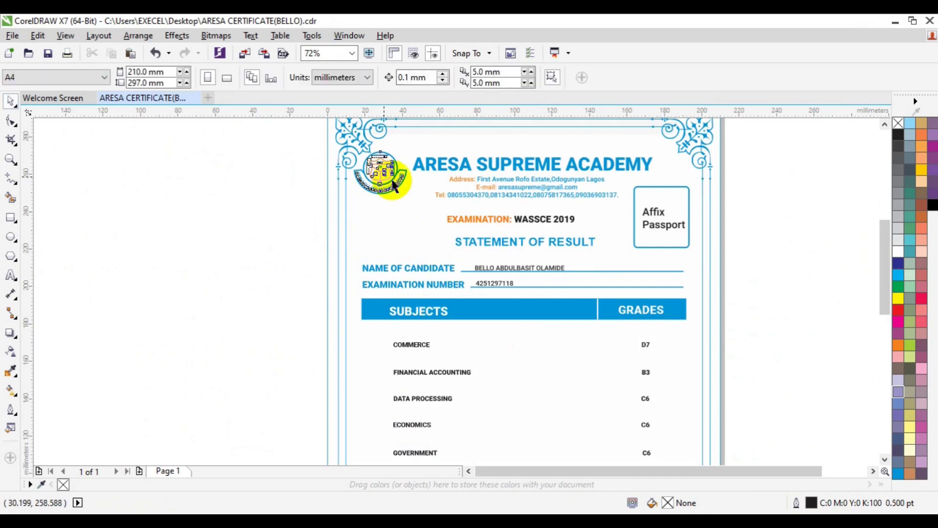
left_click_drag(384, 179, 459, 171)
left_click(461, 166)
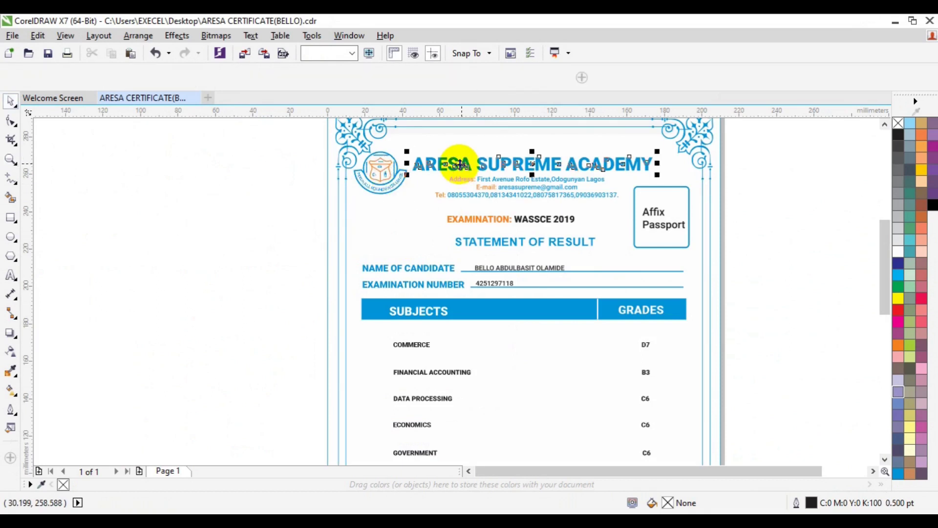
left_click(241, 245)
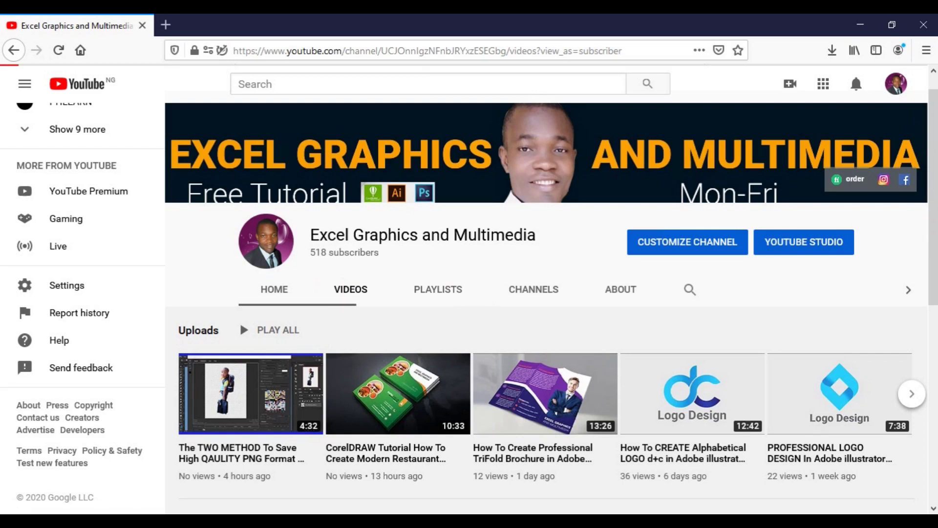
left_click_drag(931, 275, 933, 411)
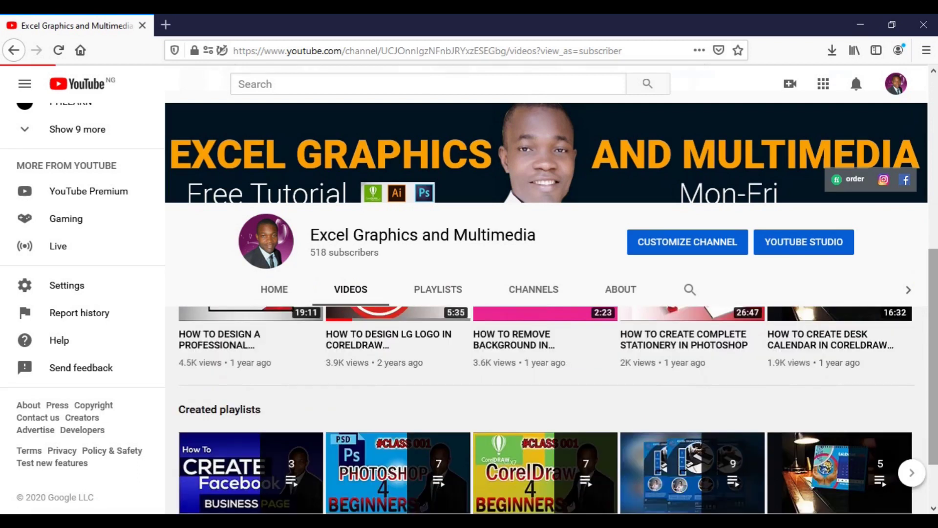
scroll(545, 406, "down", 1)
scroll(545, 405, "up", 4)
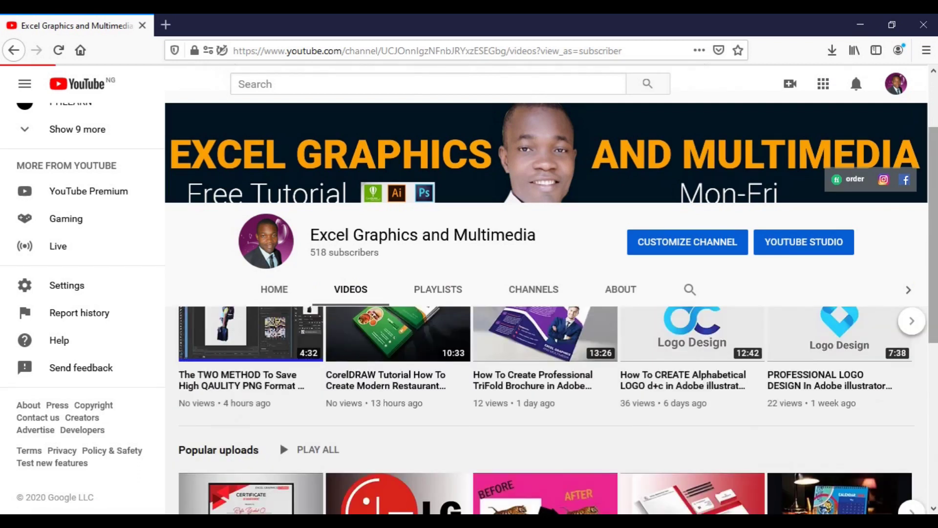